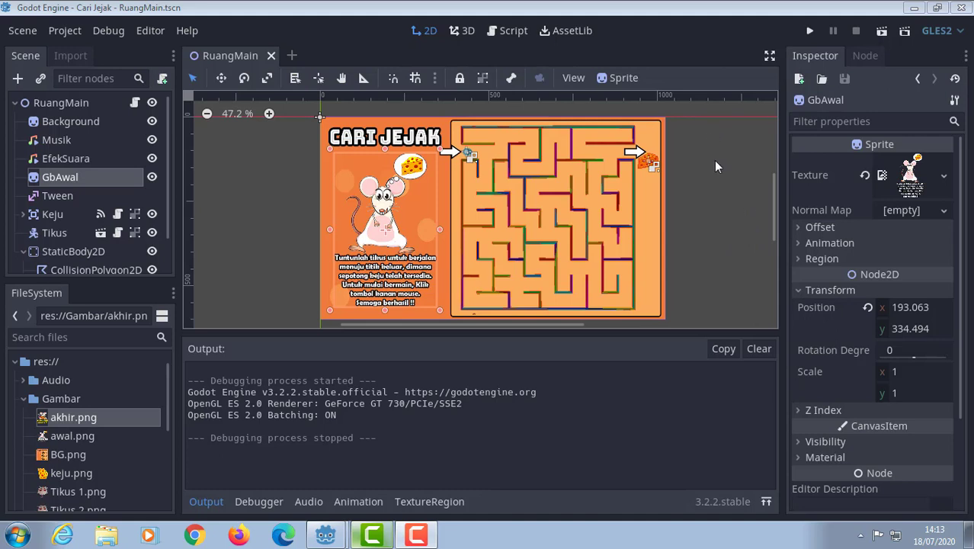
Step: Test-run the maze game, then switch on Autoplay for the Musik node
{"action": "left_click", "coordinate": [807, 31]}
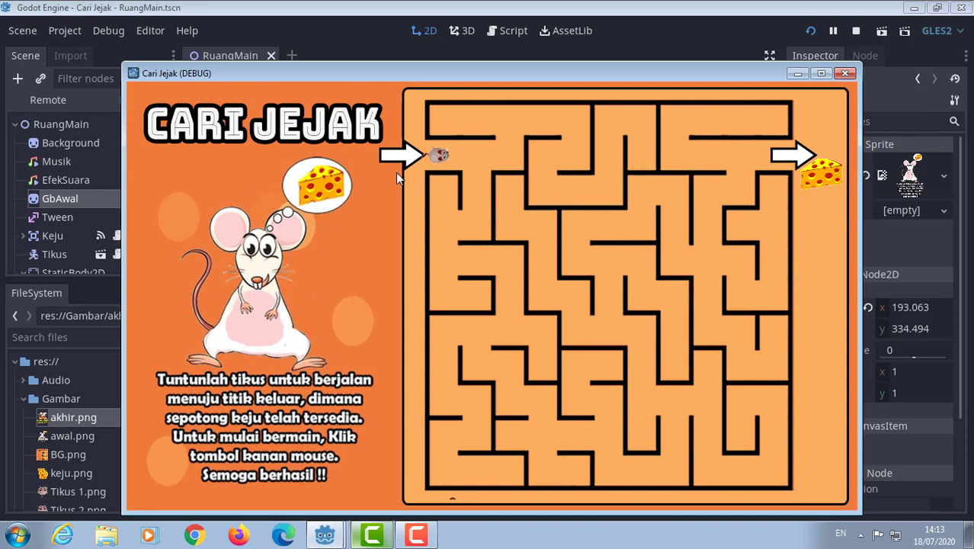
{"action": "right_click", "coordinate": [476, 152]}
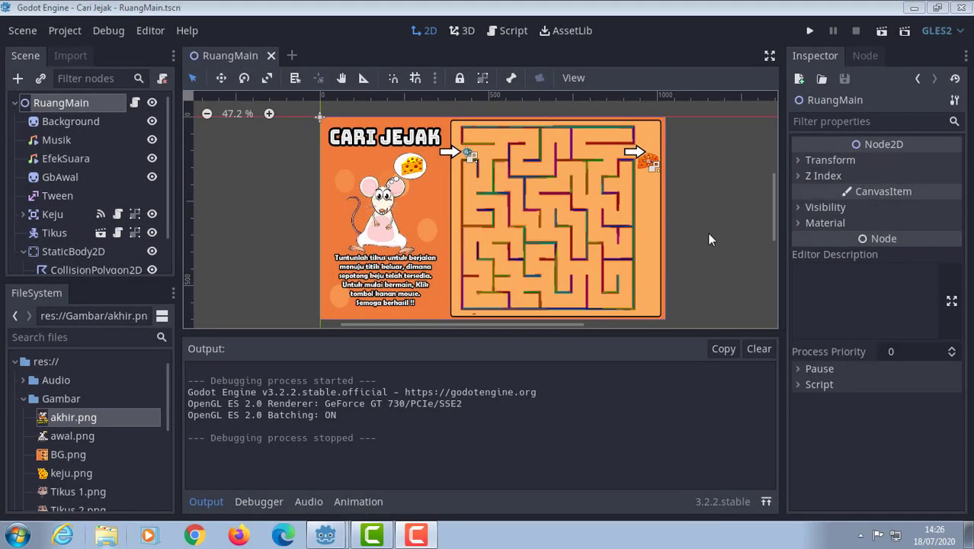
{"action": "left_click", "coordinate": [53, 138]}
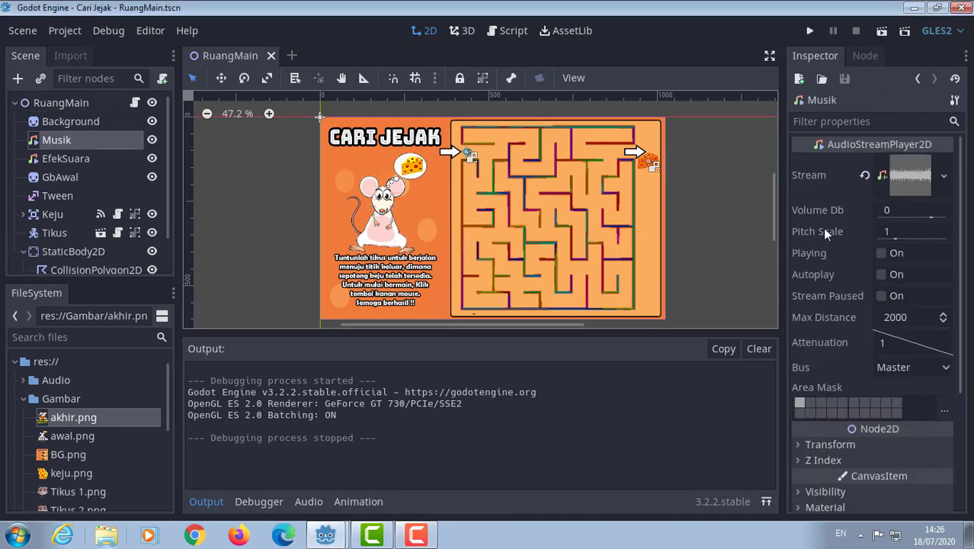
{"action": "left_click", "coordinate": [880, 275]}
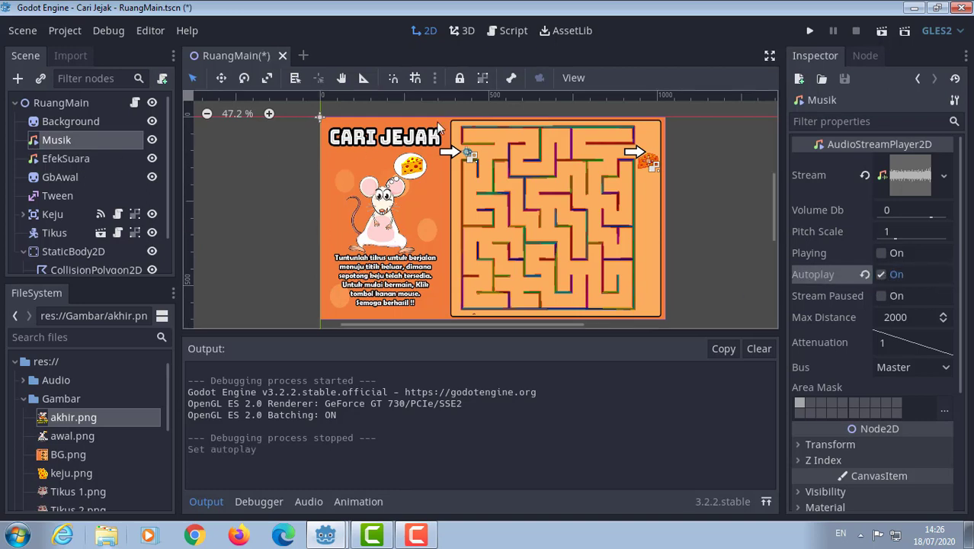
Step: In RuangMain.gd, start line 4 with var musik2 = preload("
{"action": "left_click", "coordinate": [513, 37]}
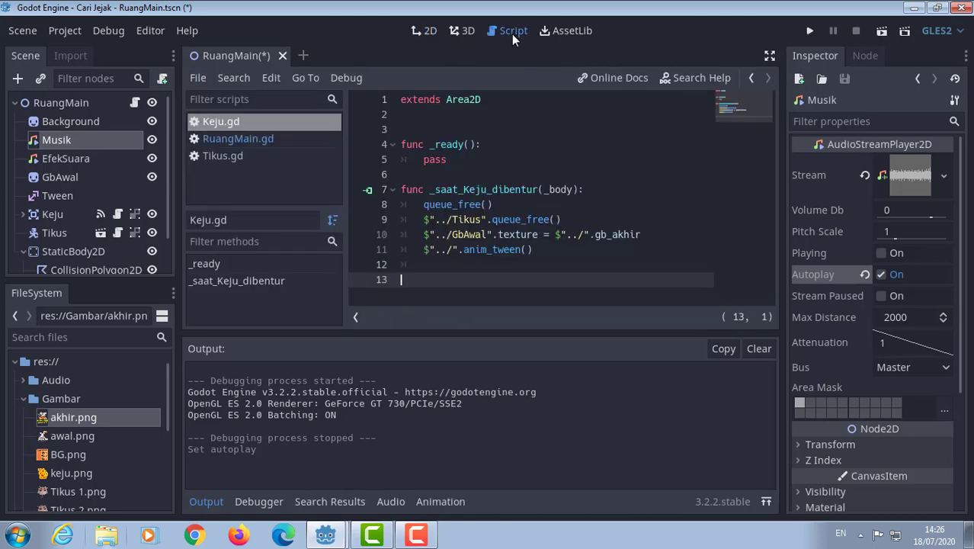
{"action": "left_click", "coordinate": [231, 139]}
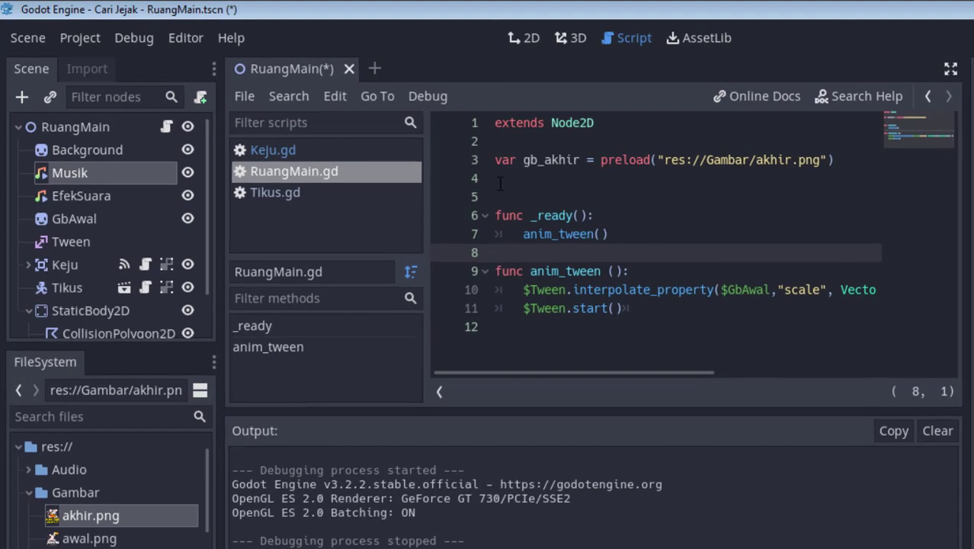
{"action": "left_click", "coordinate": [499, 179]}
{"action": "type", "text": "va"}
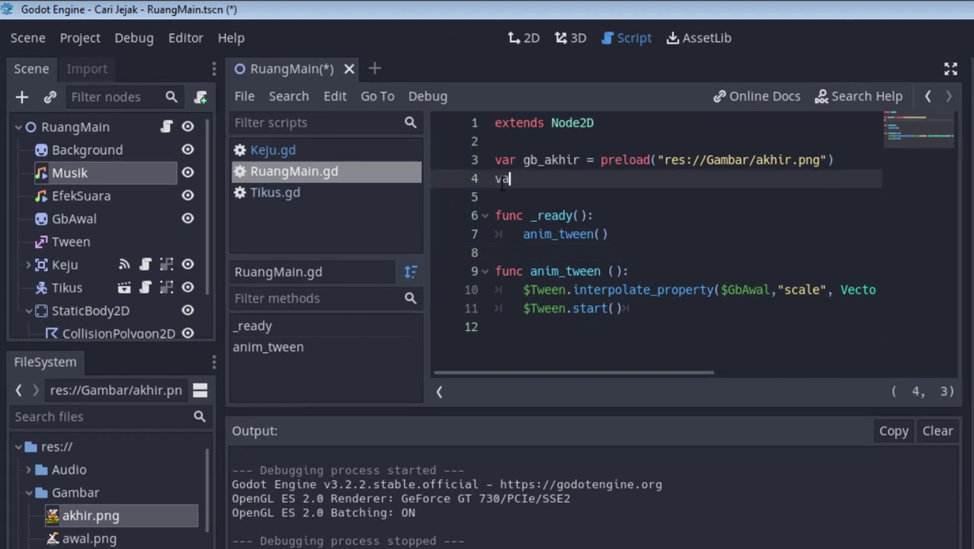
{"action": "type", "text": "r "}
{"action": "type", "text": "musi"}
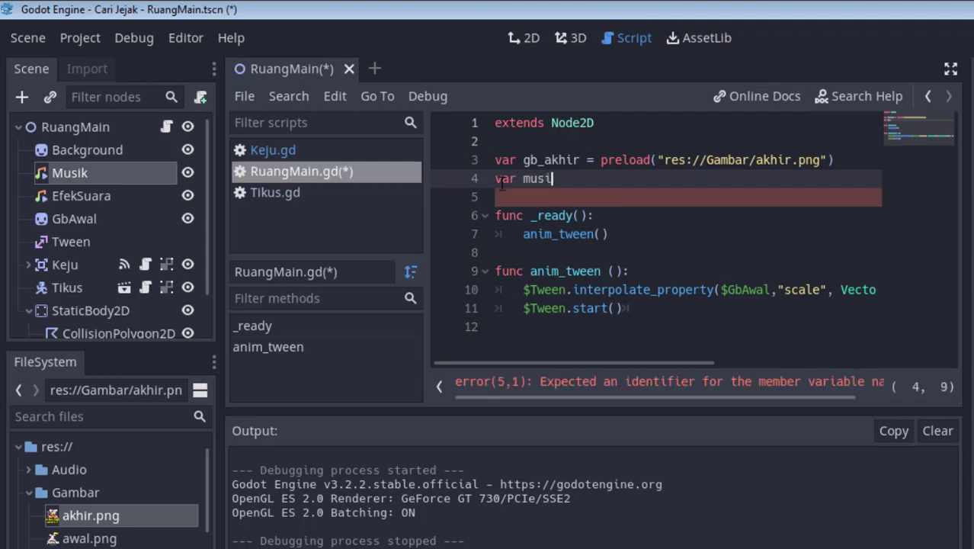
{"action": "type", "text": "k 2"}
{"action": "key", "text": "BackSpace"}
{"action": "key", "text": "BackSpace"}
{"action": "type", "text": "2 "}
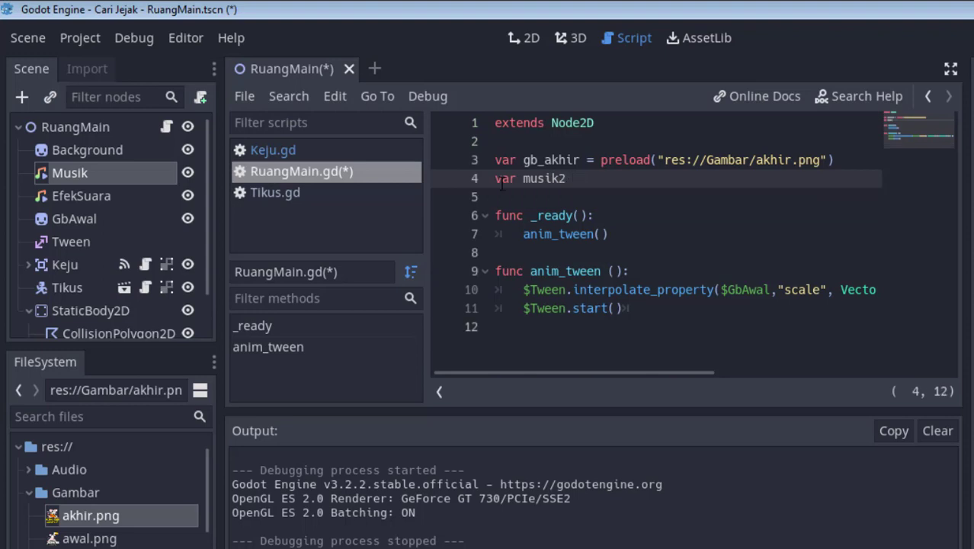
{"action": "type", "text": "= p"}
{"action": "type", "text": "reload"}
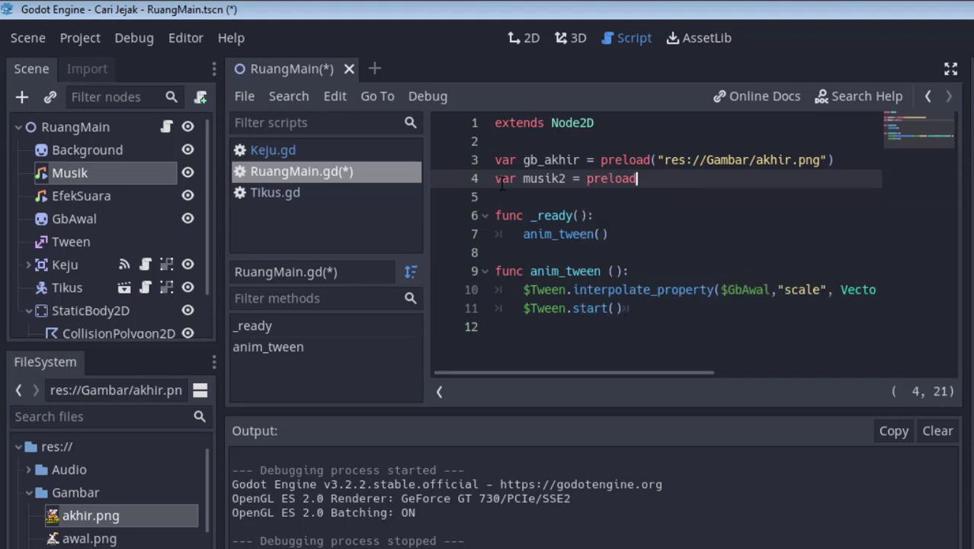
{"action": "type", "text": "(\""}
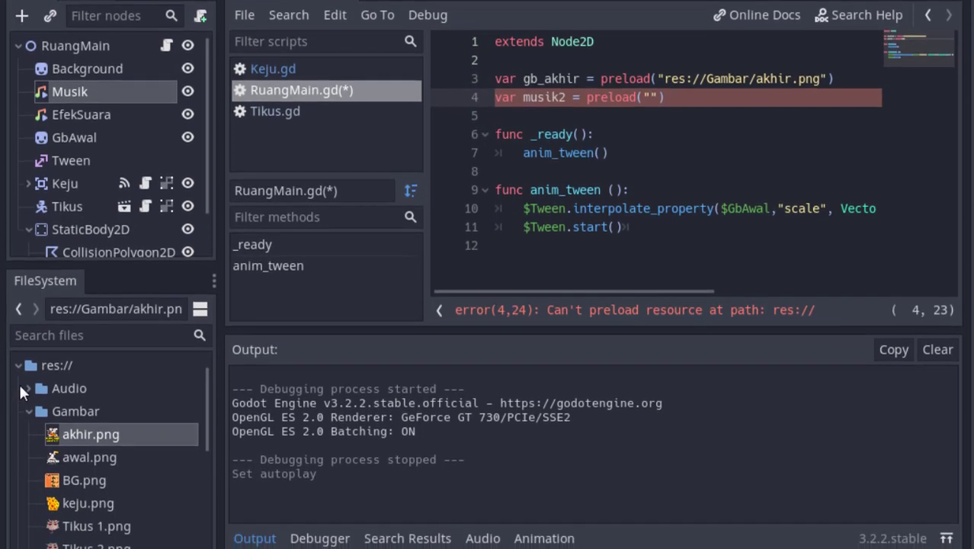
Step: Copy the path of Audio/musik2.ogg and paste it between the preload quotes
{"action": "left_click", "coordinate": [26, 389]}
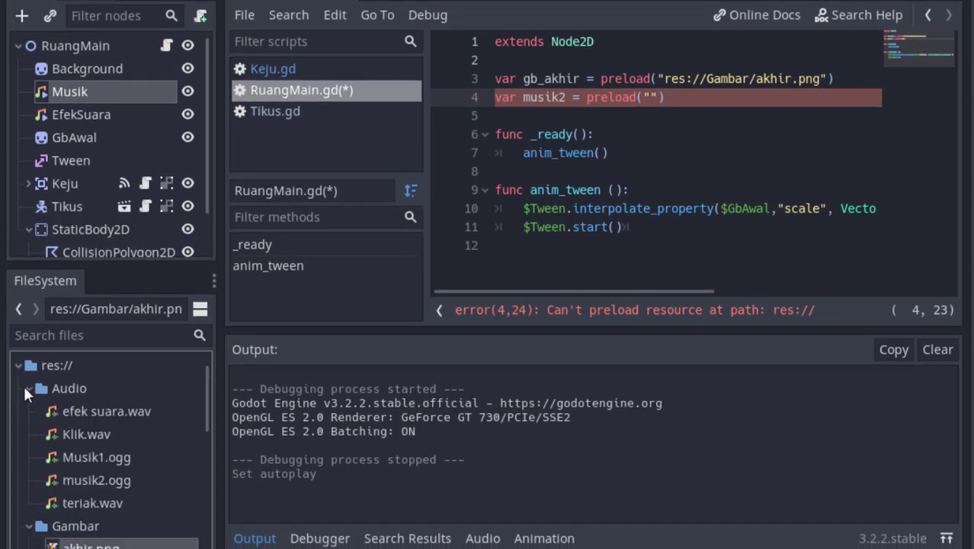
{"action": "left_click", "coordinate": [102, 479]}
{"action": "right_click", "coordinate": [103, 478]}
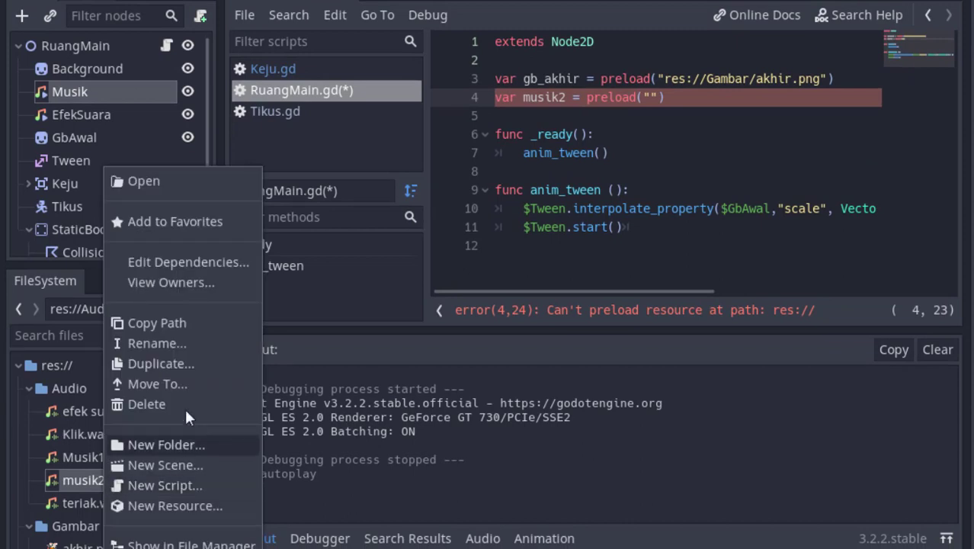
{"action": "left_click", "coordinate": [177, 321]}
{"action": "left_click", "coordinate": [650, 97]}
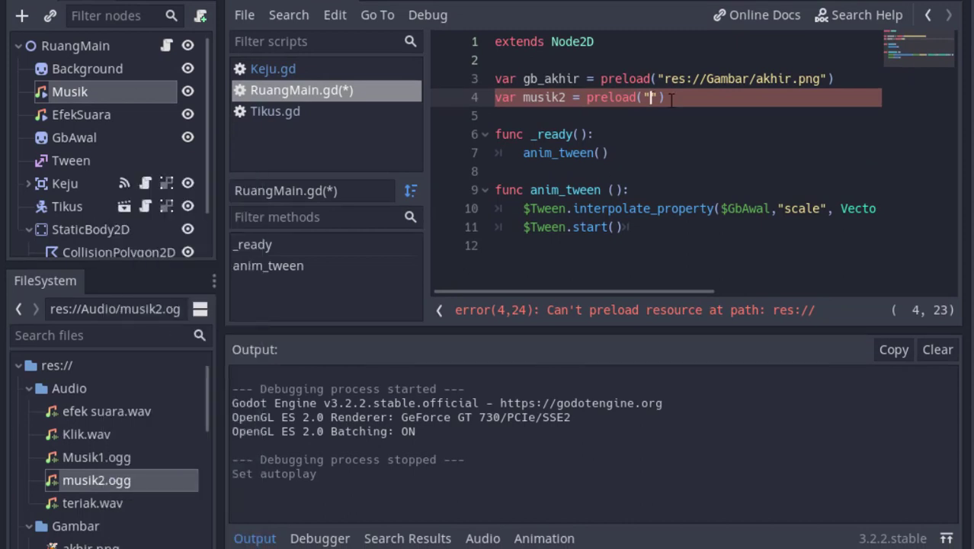
{"action": "key", "text": "ctrl+v"}
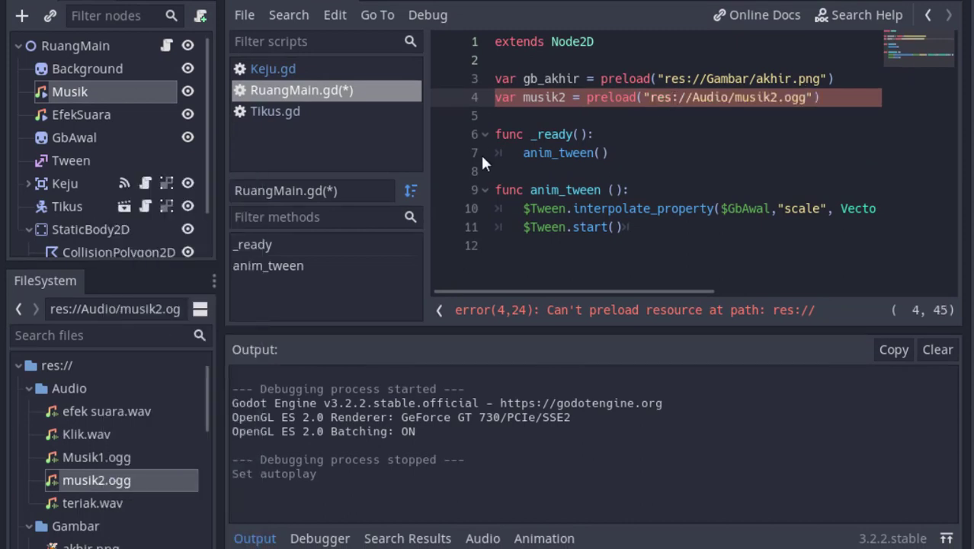
{"action": "left_click", "coordinate": [506, 122]}
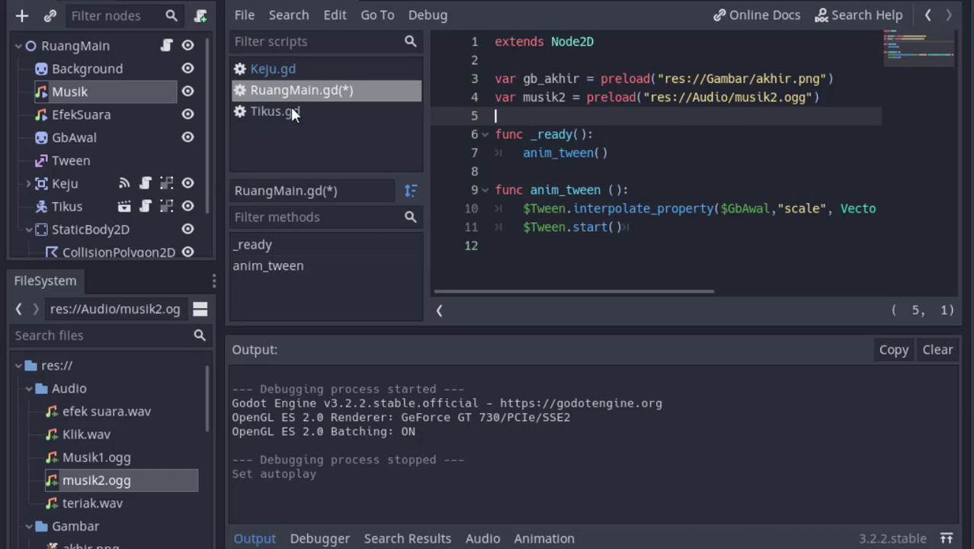
Step: In Keju.gd, write $"../Musik".stream = musik2 on line 12
{"action": "left_click", "coordinate": [280, 70]}
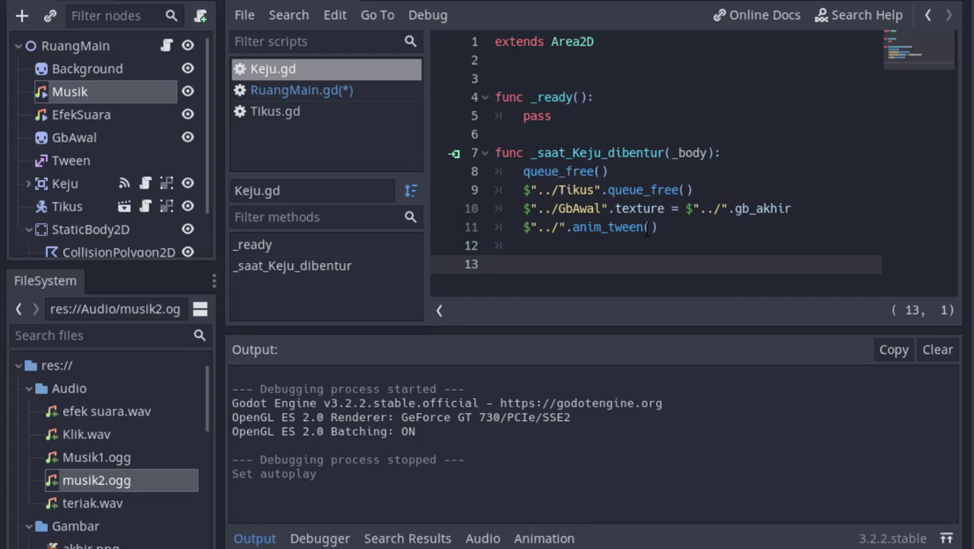
{"action": "left_click", "coordinate": [704, 244]}
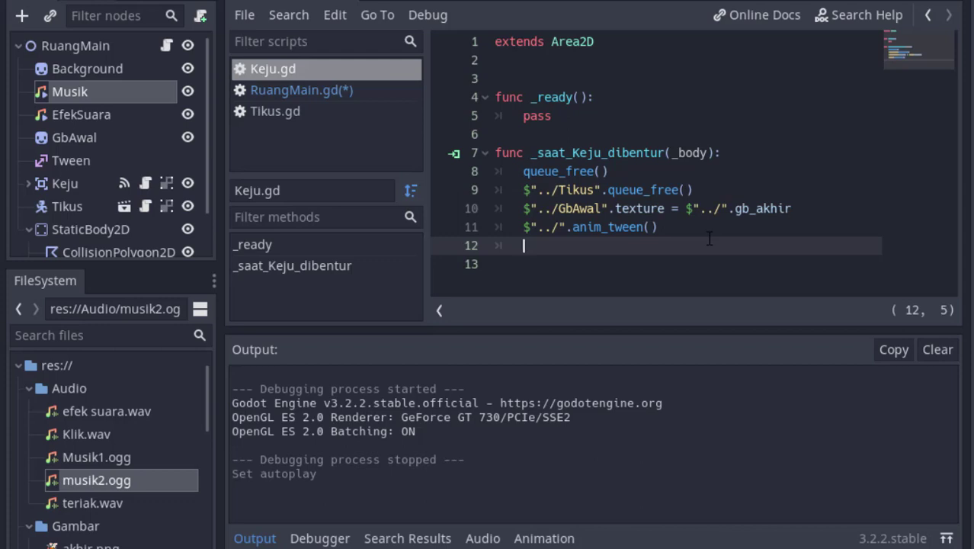
{"action": "type", "text": "$"}
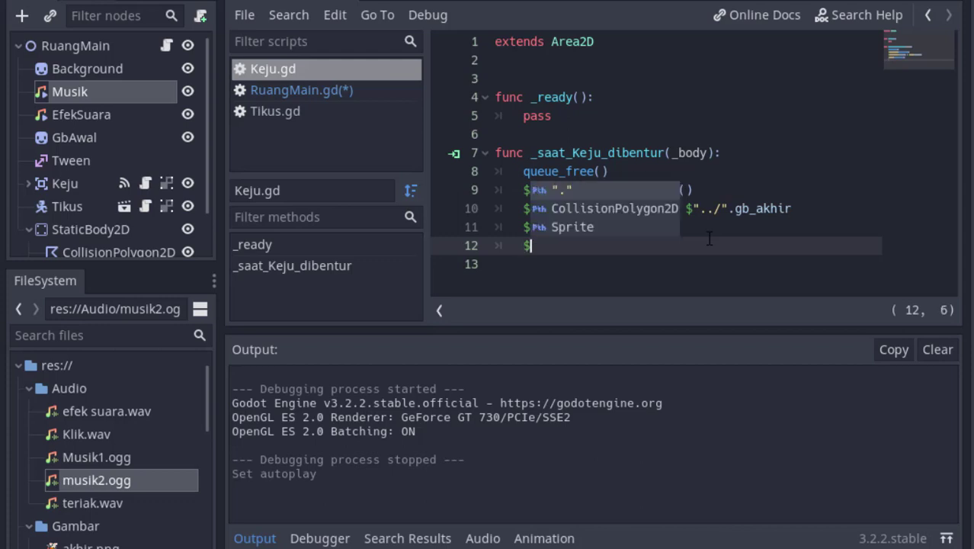
{"action": "key", "text": "Return"}
{"action": "key", "text": "Left"}
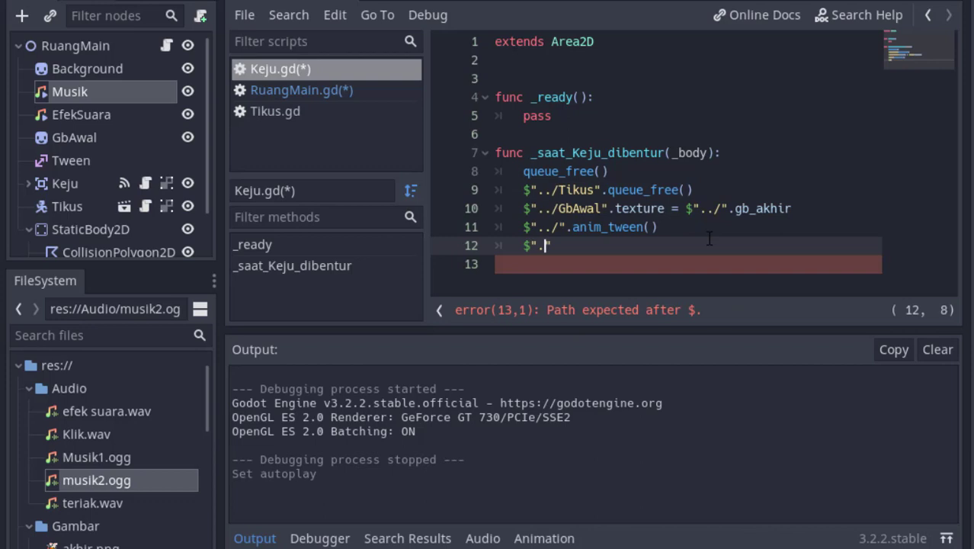
{"action": "type", "text": "./"}
{"action": "type", "text": "Mu"}
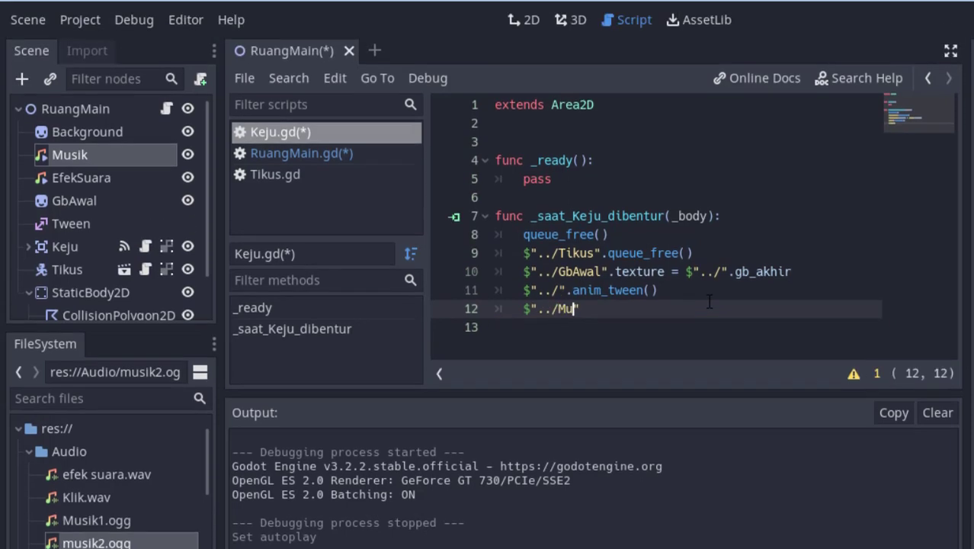
{"action": "type", "text": "sik"}
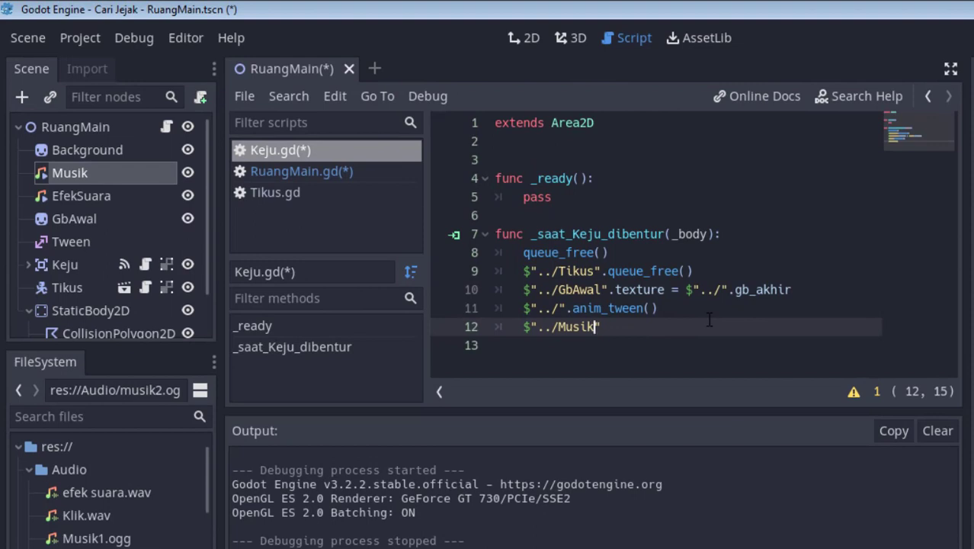
{"action": "key", "text": "Right"}
{"action": "type", "text": "."}
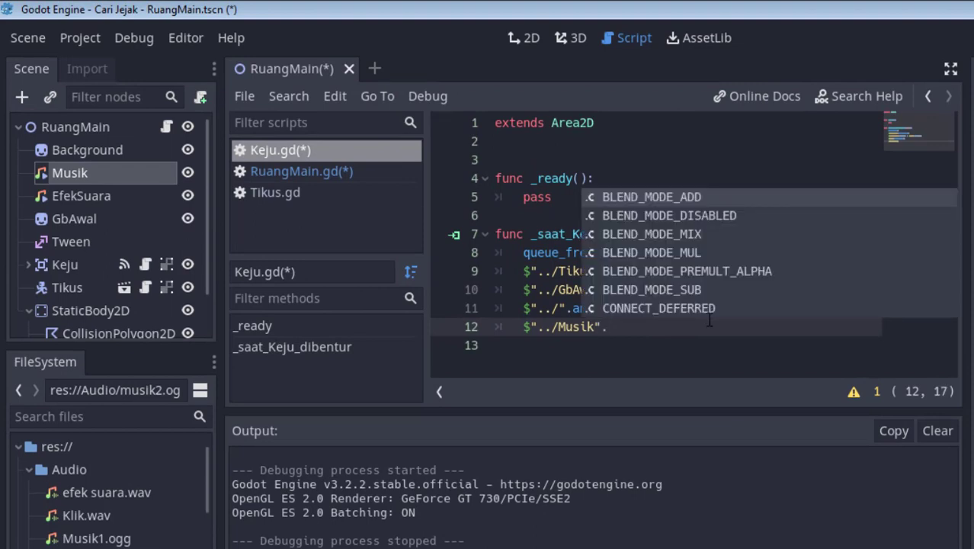
{"action": "type", "text": "str"}
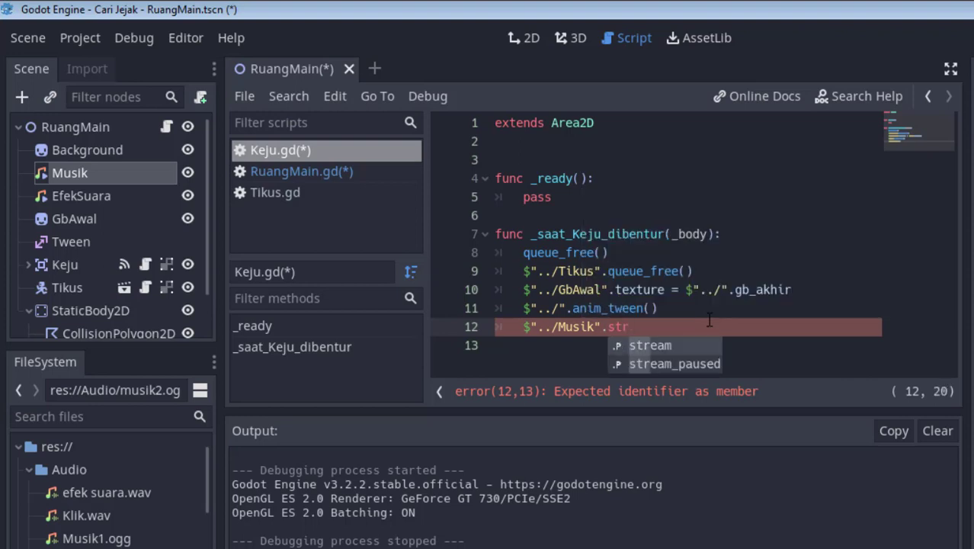
{"action": "key", "text": "Return"}
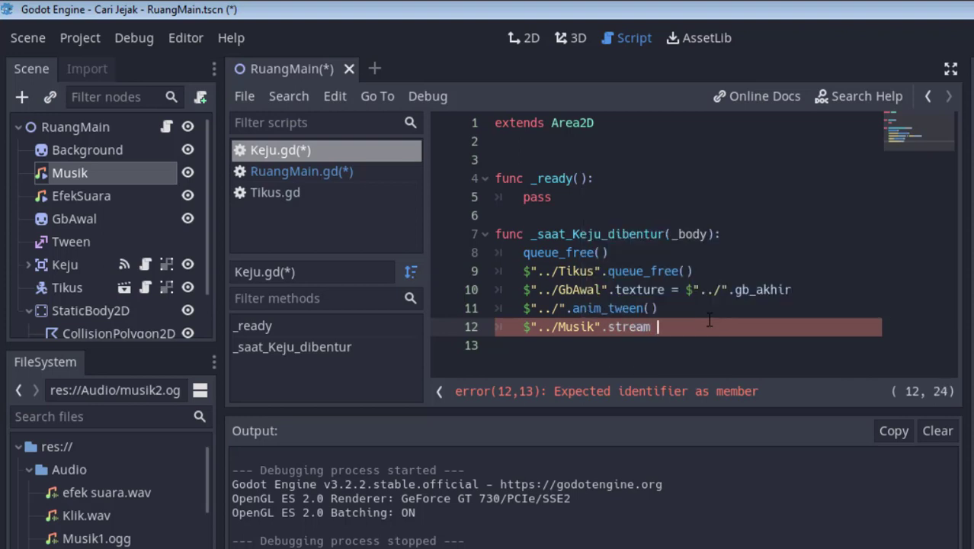
{"action": "type", "text": "= "}
{"action": "type", "text": "musik"}
{"action": "type", "text": "2"}
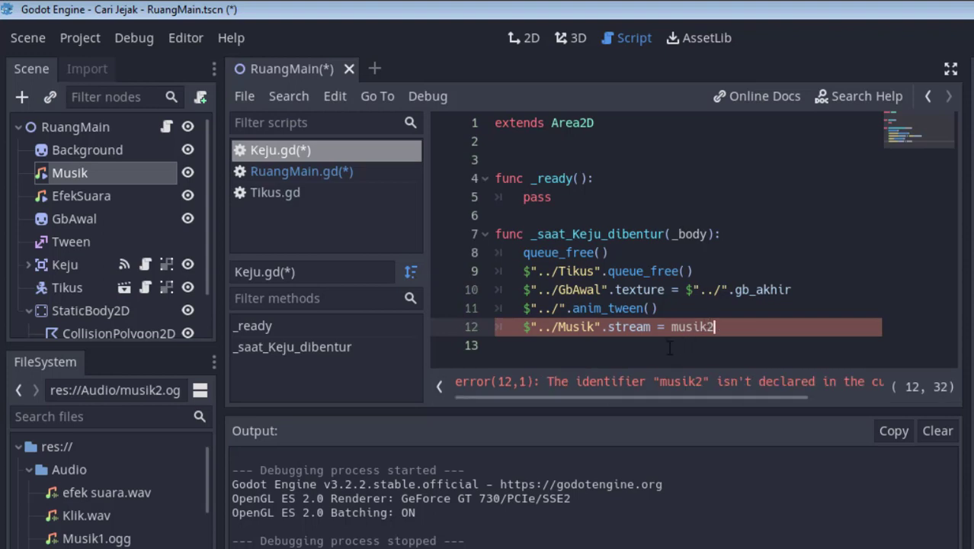
Step: Prefix musik2 with $"../". so the stream uses the parent's musik2
{"action": "left_click", "coordinate": [672, 326]}
{"action": "type", "text": "$"}
{"action": "key", "text": "Return"}
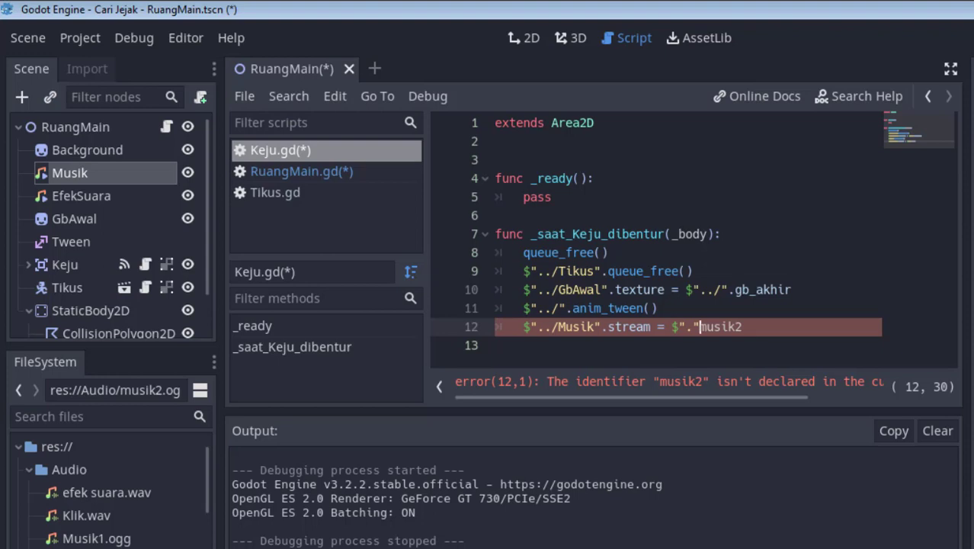
{"action": "key", "text": "Left"}
{"action": "type", "text": "."}
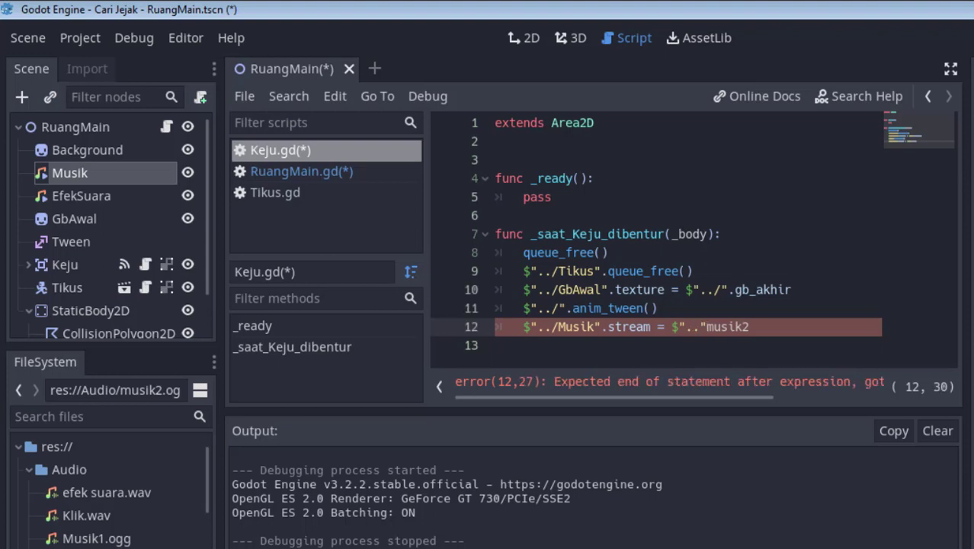
{"action": "type", "text": "/"}
{"action": "key", "text": "Right"}
{"action": "type", "text": "."}
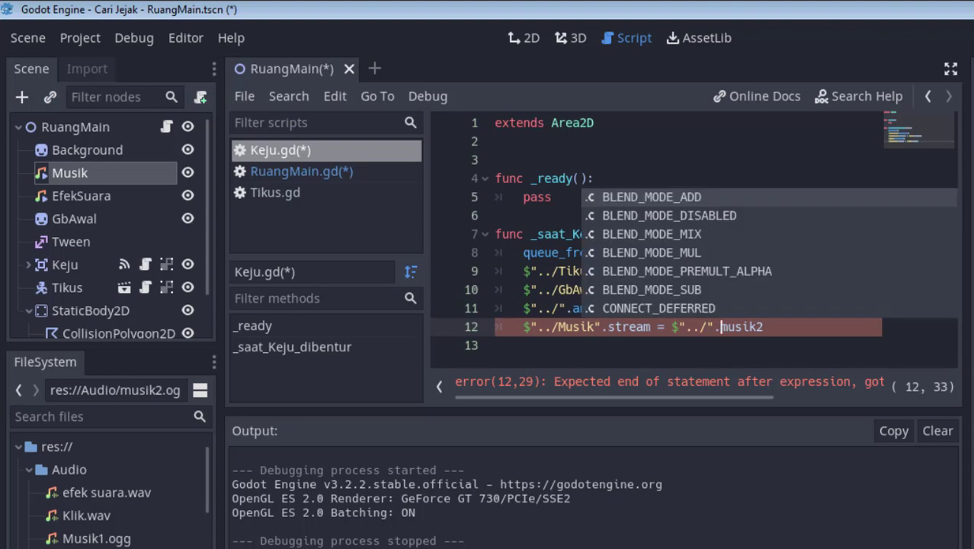
Step: Add an indented $"../Musik".play() call on line 13
{"action": "left_click", "coordinate": [530, 344]}
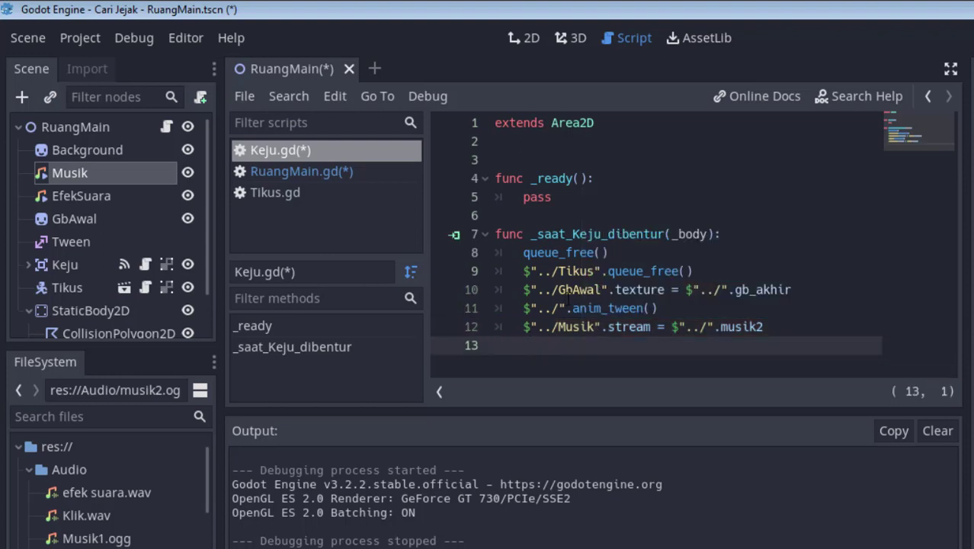
{"action": "key", "text": "Tab"}
{"action": "left_click_drag", "start_coordinate": [523, 328], "coordinate": [607, 327]}
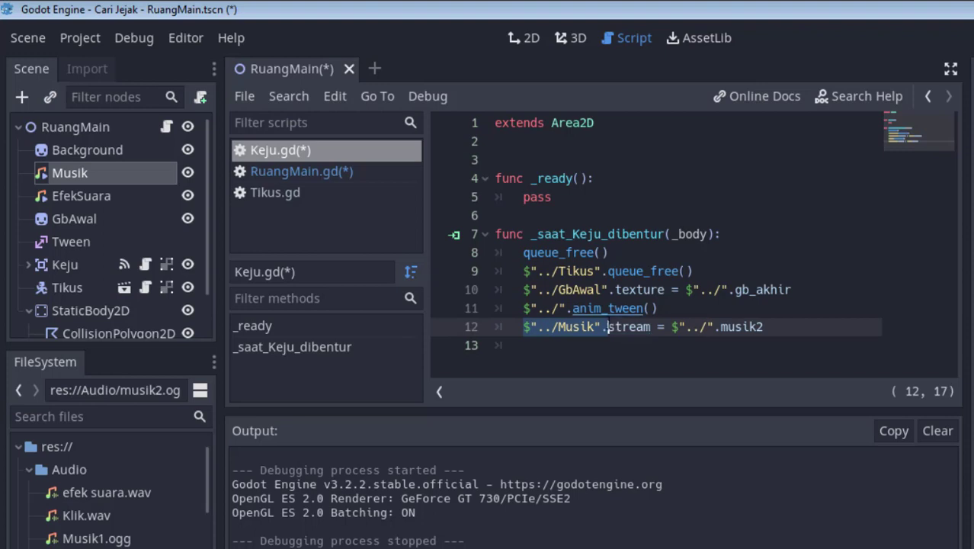
{"action": "left_click", "coordinate": [538, 345]}
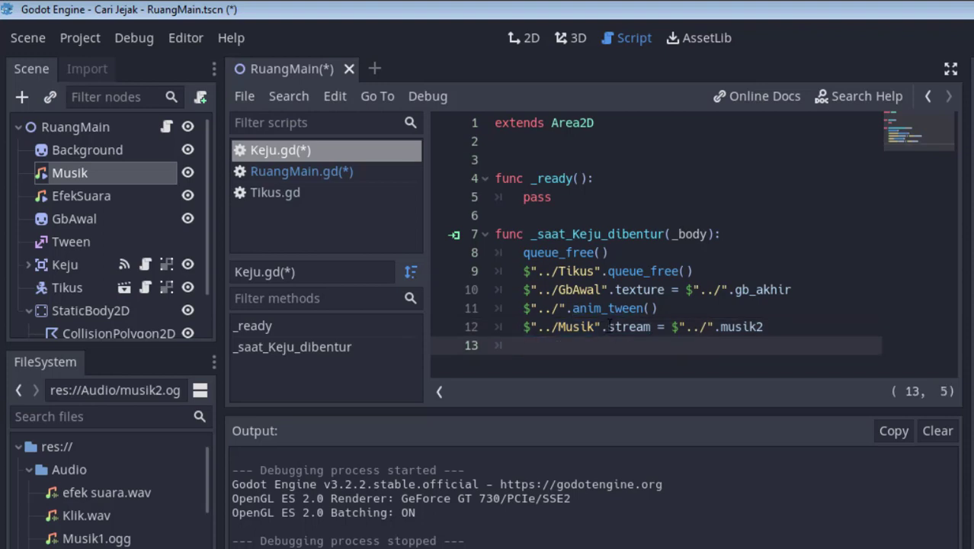
{"action": "key", "text": "ctrl+v"}
{"action": "type", "text": "p"}
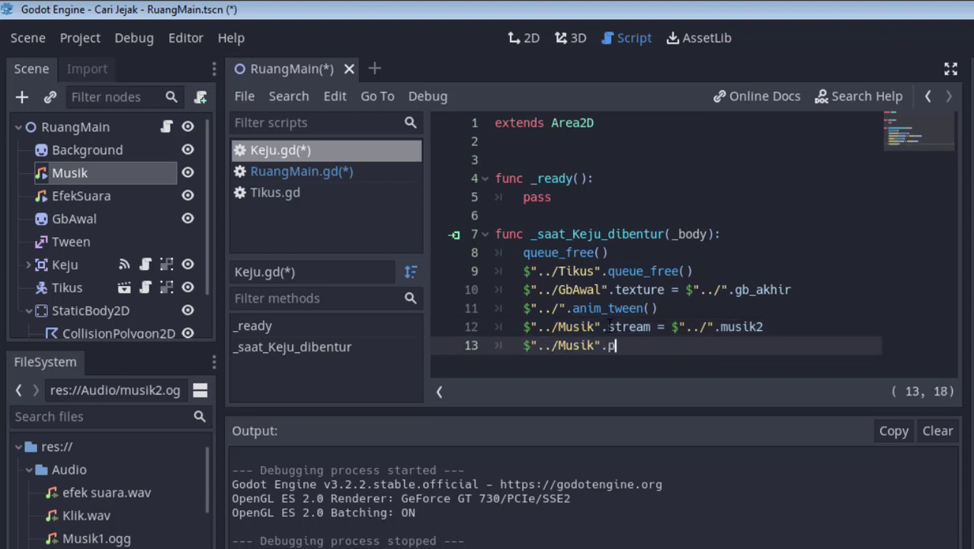
{"action": "type", "text": "la"}
{"action": "key", "text": "Return"}
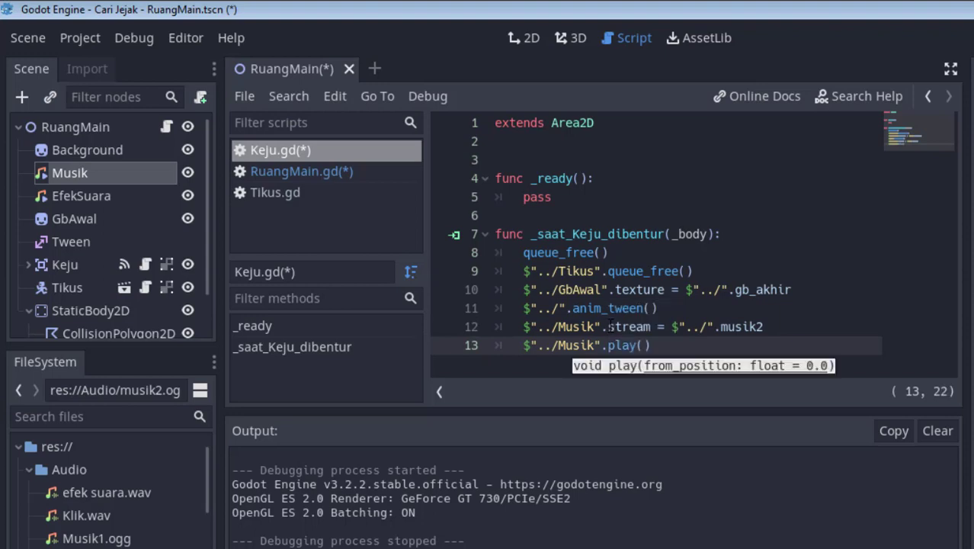
{"action": "left_click", "coordinate": [531, 345]}
{"action": "left_click", "coordinate": [695, 345]}
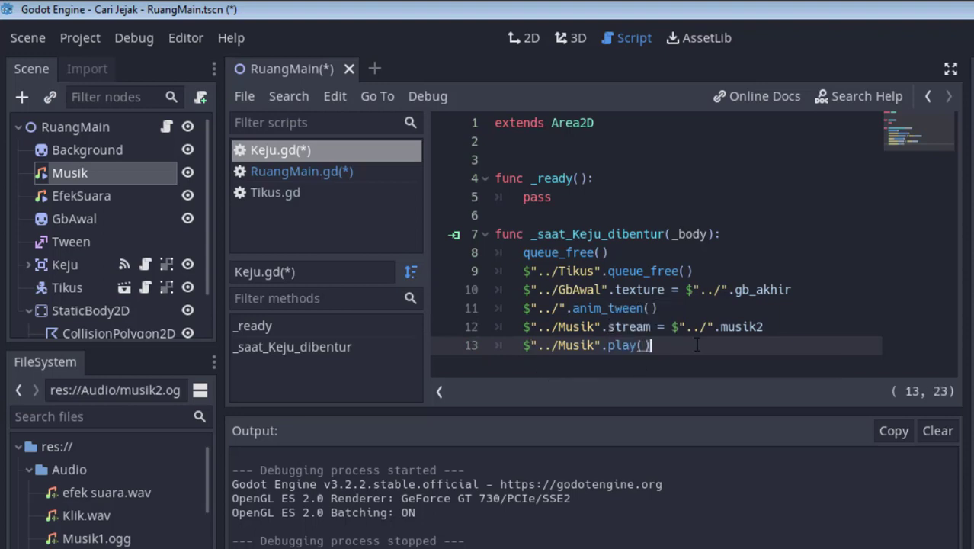
{"action": "key", "text": "Return"}
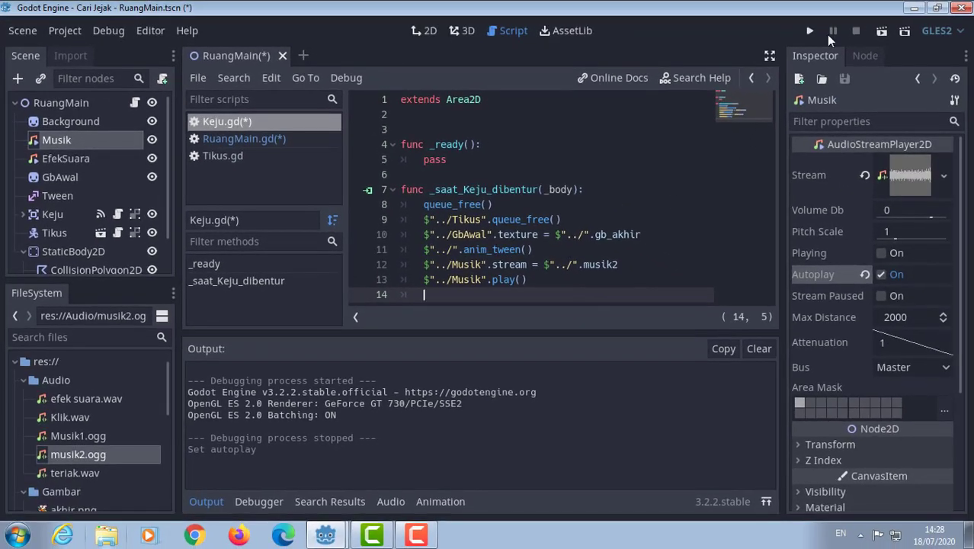
Step: Run the game, steer the mouse to the cheese, then close the game window
{"action": "left_click", "coordinate": [811, 32]}
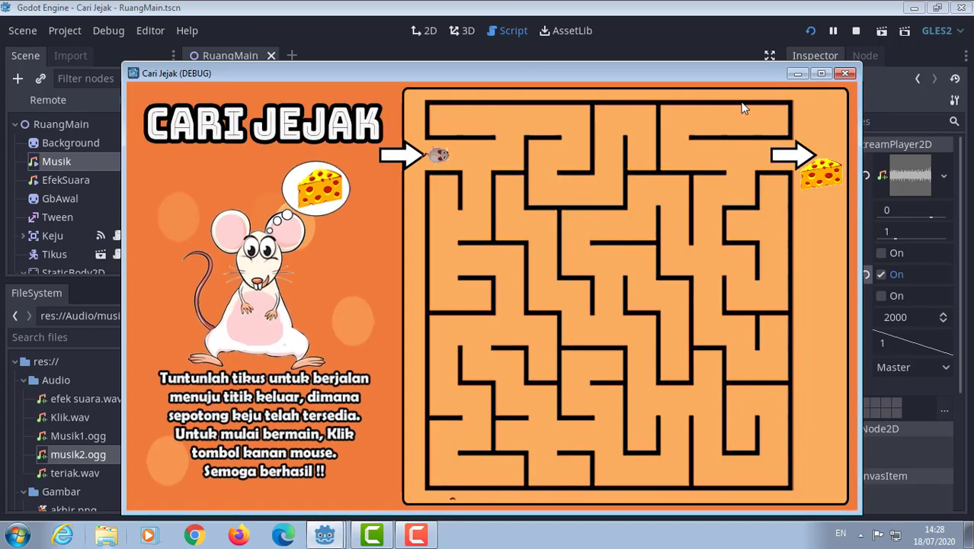
{"action": "right_click", "coordinate": [481, 153]}
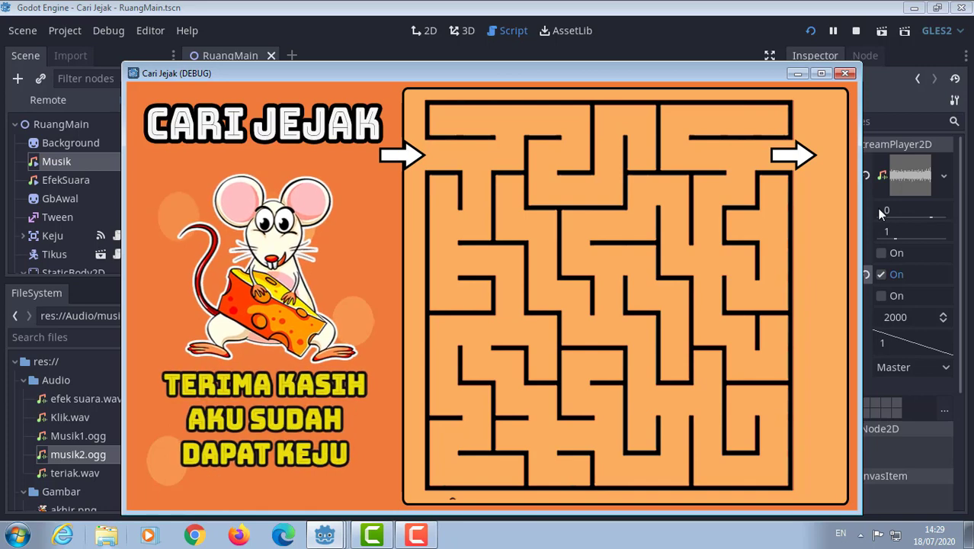
{"action": "left_click", "coordinate": [844, 74]}
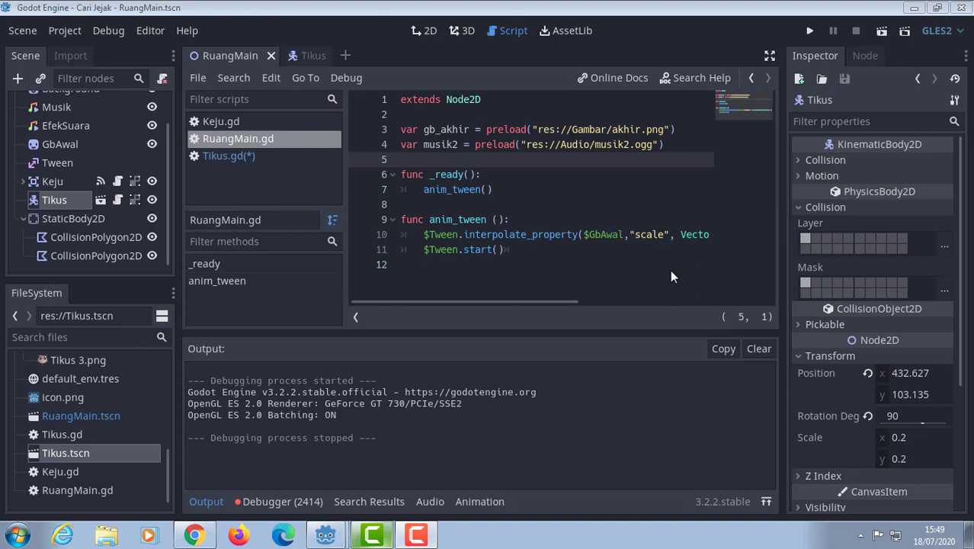
Step: In Tikus.gd, add $"../EfekSuara".play() on a new line after gerak = true
{"action": "left_click", "coordinate": [241, 156]}
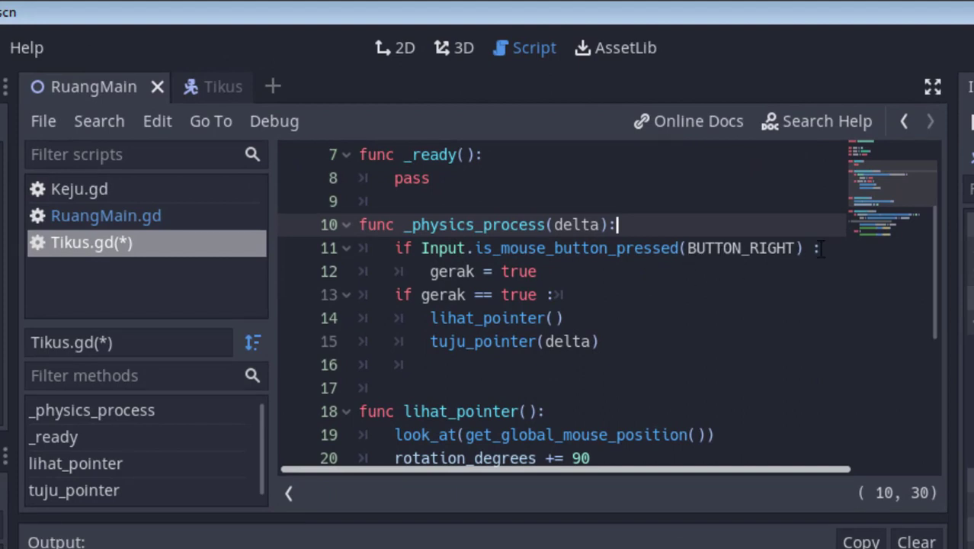
{"action": "left_click", "coordinate": [606, 274]}
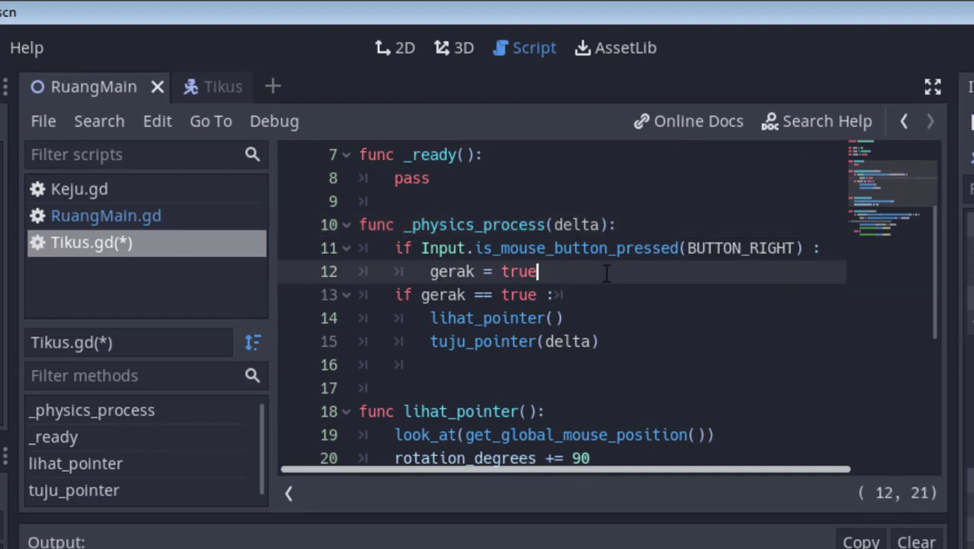
{"action": "key", "text": "Return"}
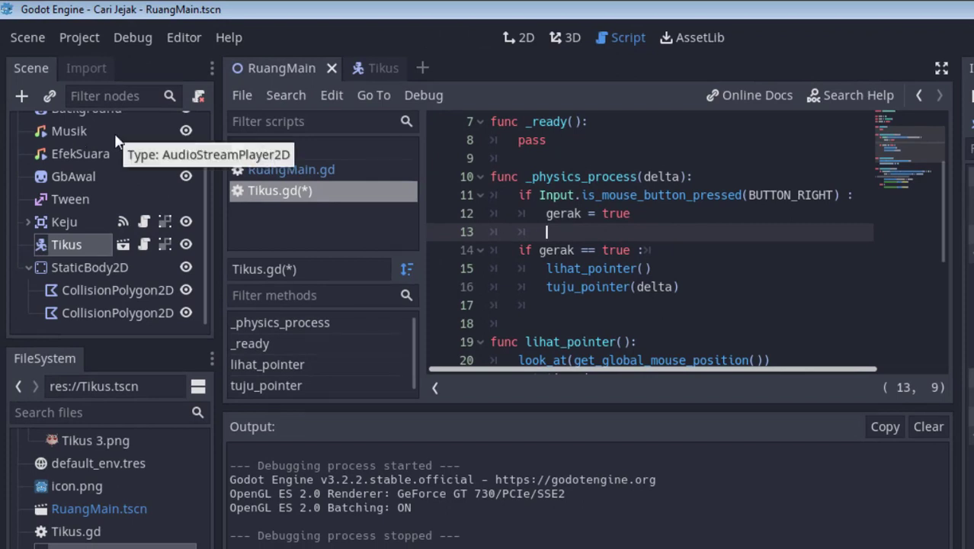
{"action": "type", "text": "$"}
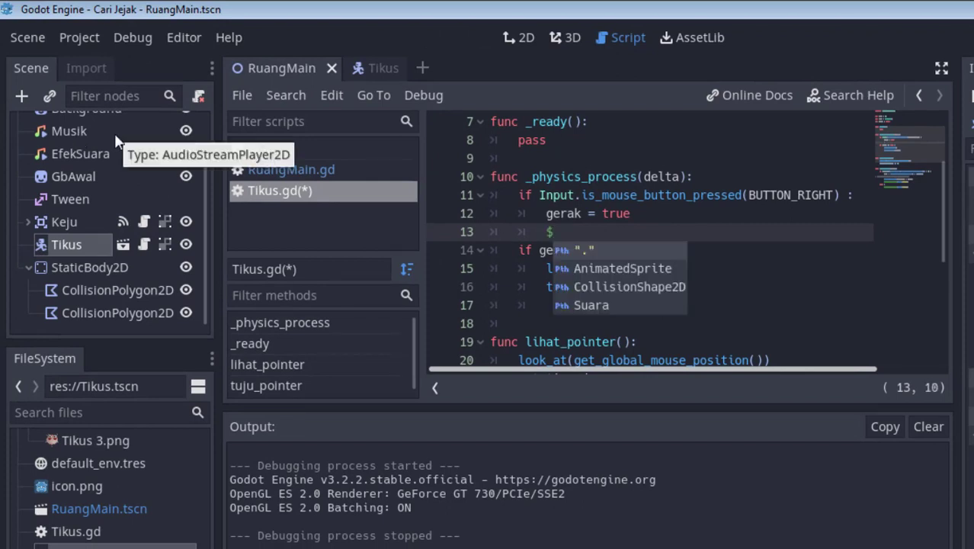
{"action": "type", "text": "\"."}
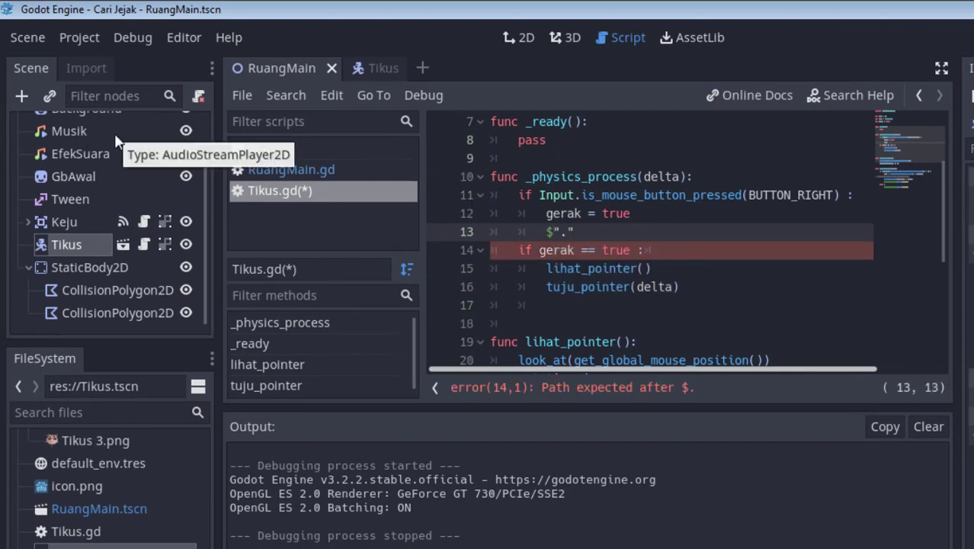
{"action": "type", "text": "./"}
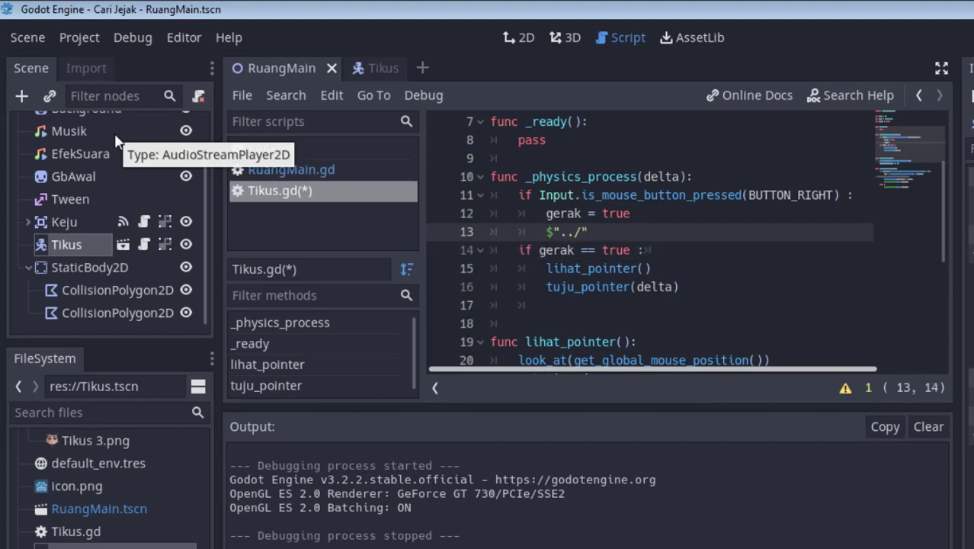
{"action": "type", "text": "Efe"}
{"action": "type", "text": "kSuar"}
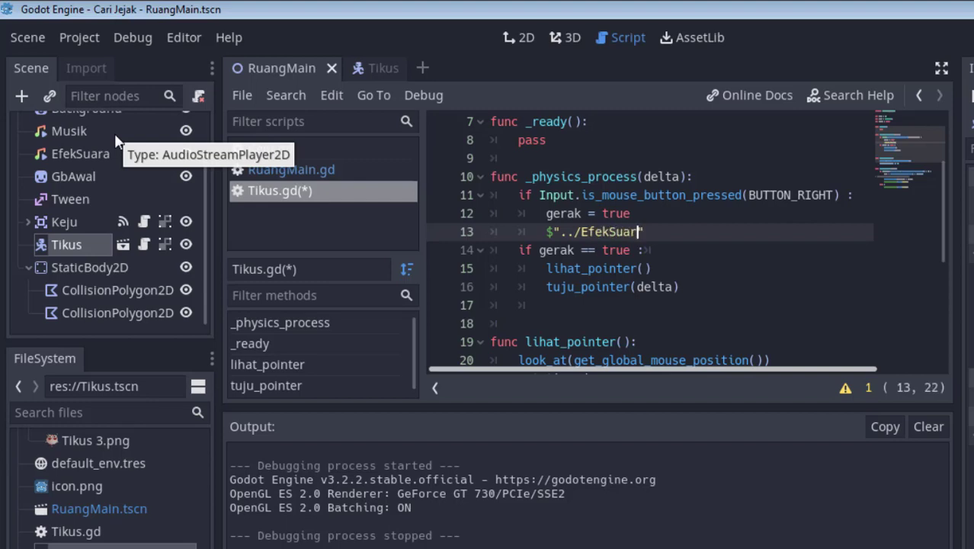
{"action": "type", "text": "a"}
{"action": "key", "text": "Right"}
{"action": "type", "text": "."}
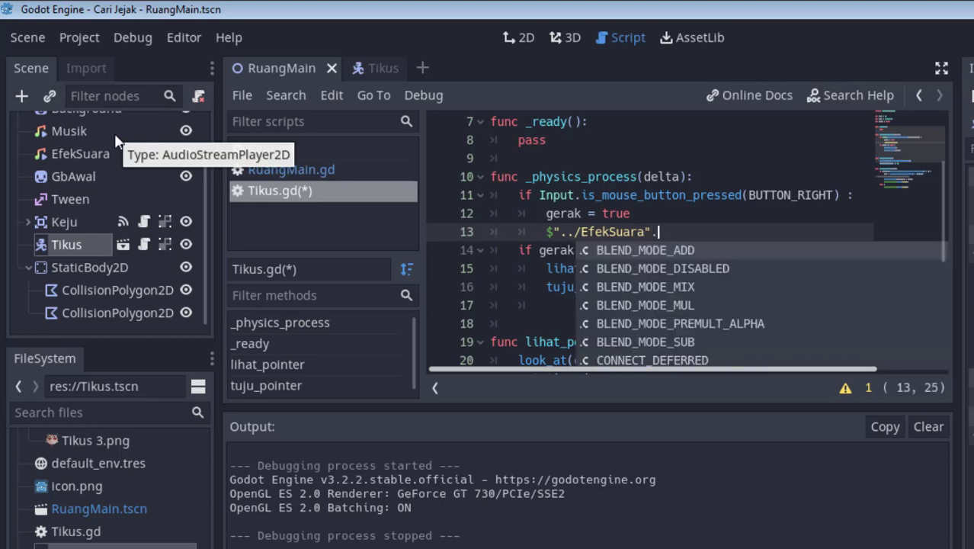
{"action": "type", "text": "pla"}
{"action": "key", "text": "Return"}
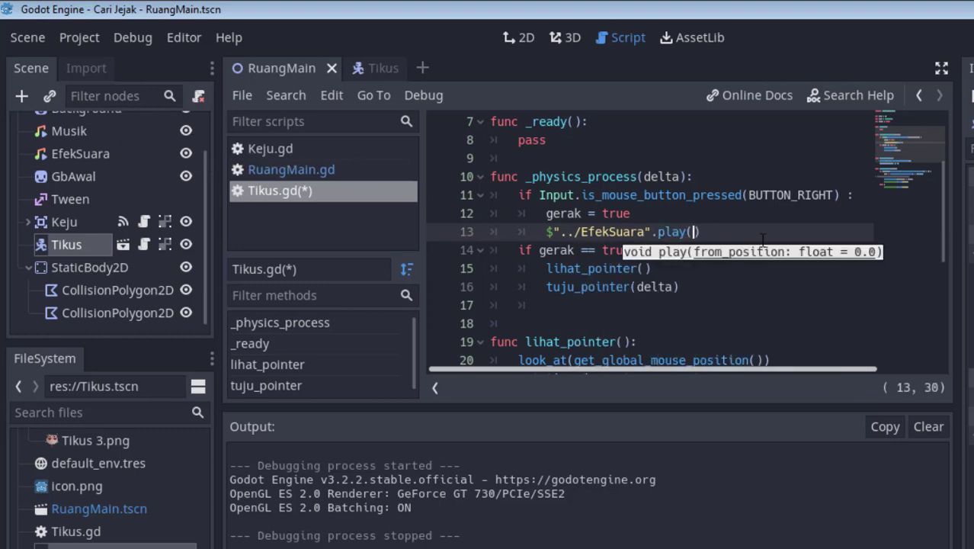
{"action": "key", "text": "Right"}
{"action": "key", "text": "Return"}
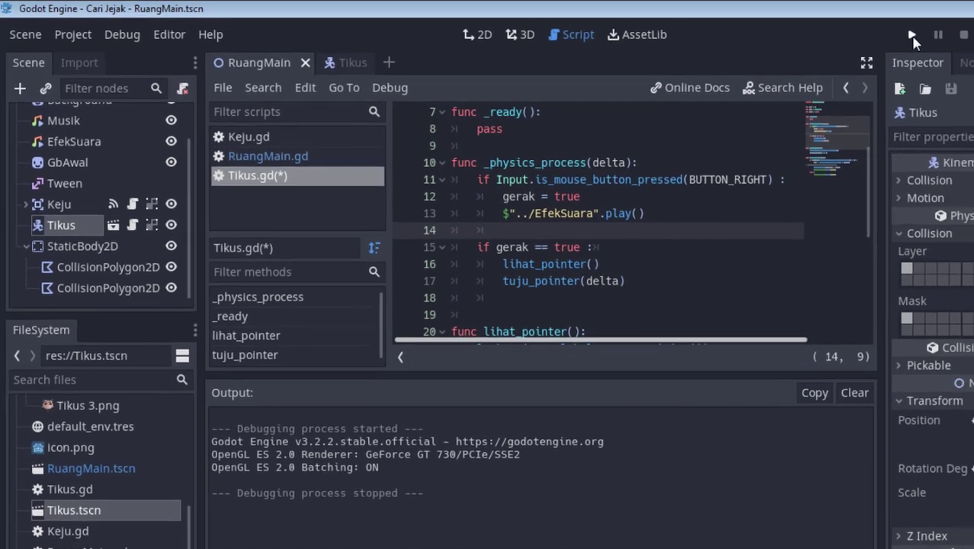
Step: Save and run the game, set the mouse walking, then close the game window
{"action": "left_click", "coordinate": [912, 36]}
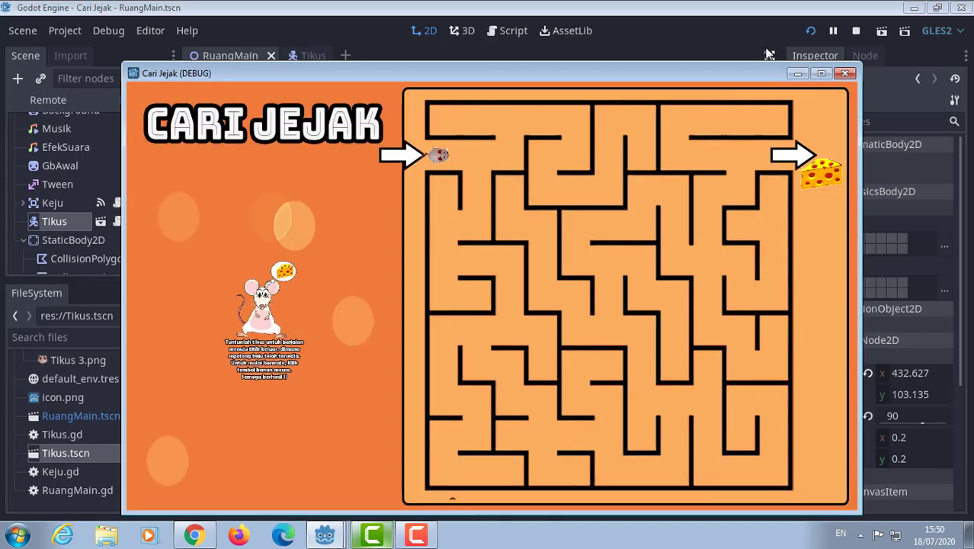
{"action": "right_click", "coordinate": [480, 157]}
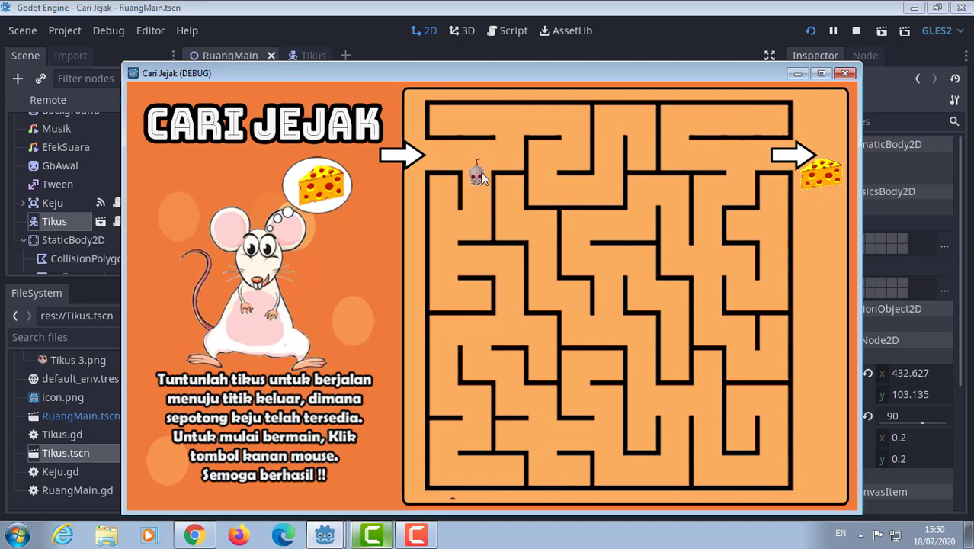
{"action": "left_click", "coordinate": [849, 73]}
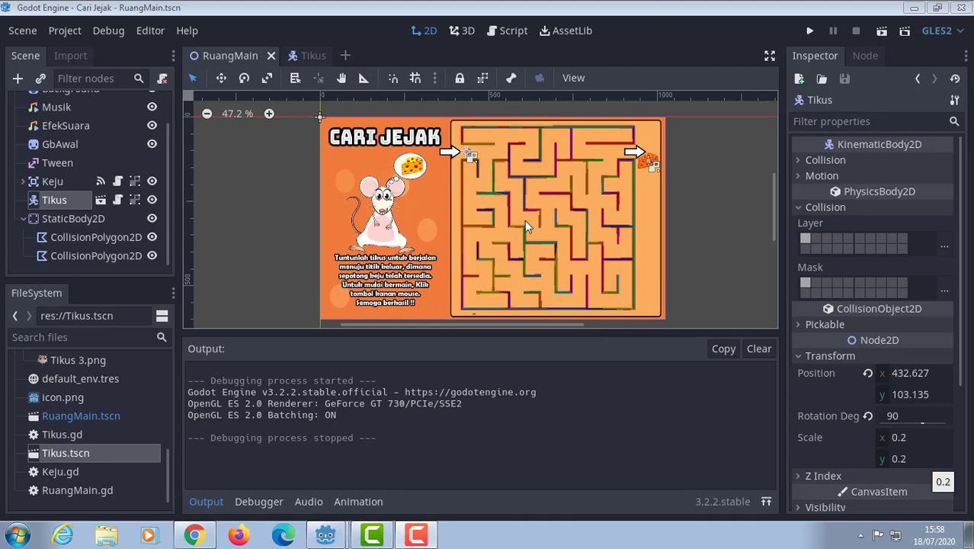
Step: In Tikus.gd, write if get_slide_collision(1): on line 18
{"action": "left_click", "coordinate": [513, 32]}
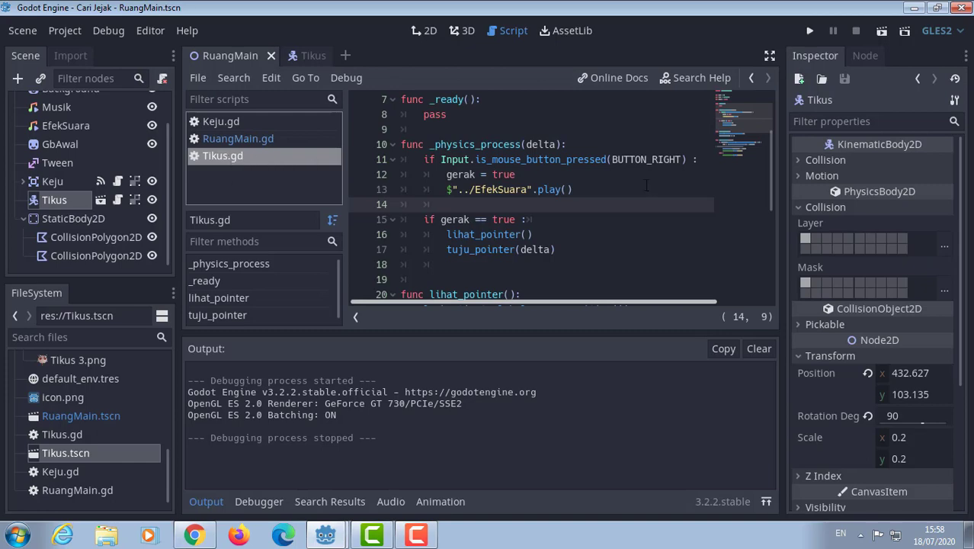
{"action": "scroll", "coordinate": [644, 225], "scroll_direction": "down", "scroll_amount": 2}
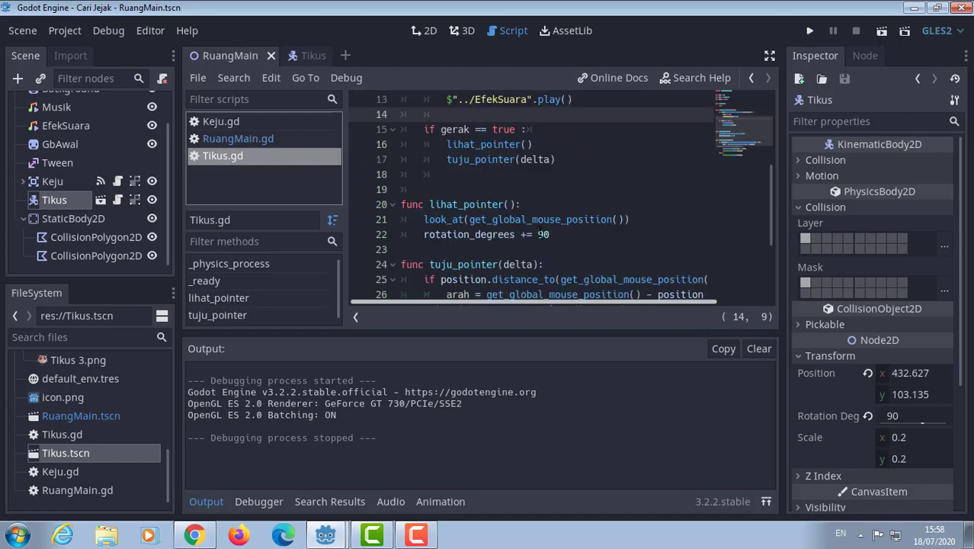
{"action": "left_click", "coordinate": [455, 180]}
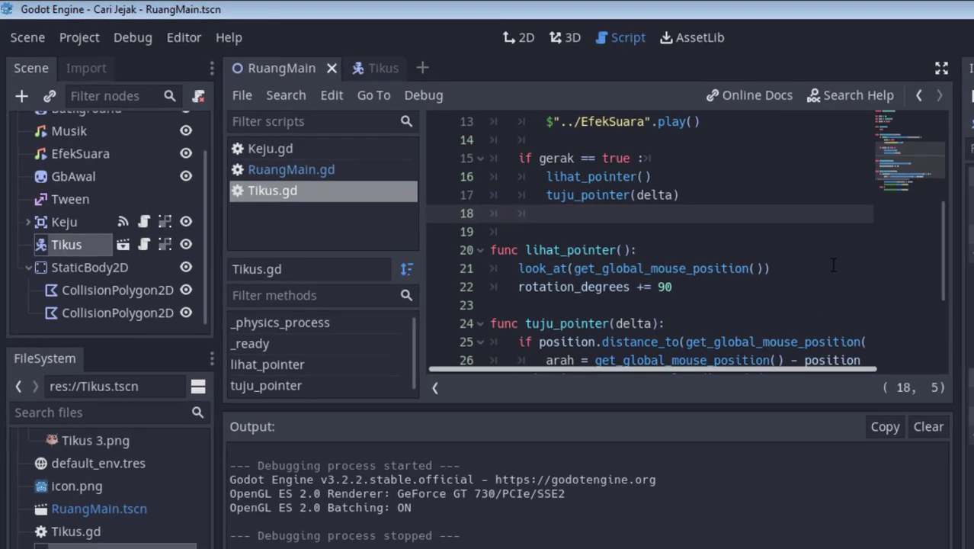
{"action": "type", "text": "if "}
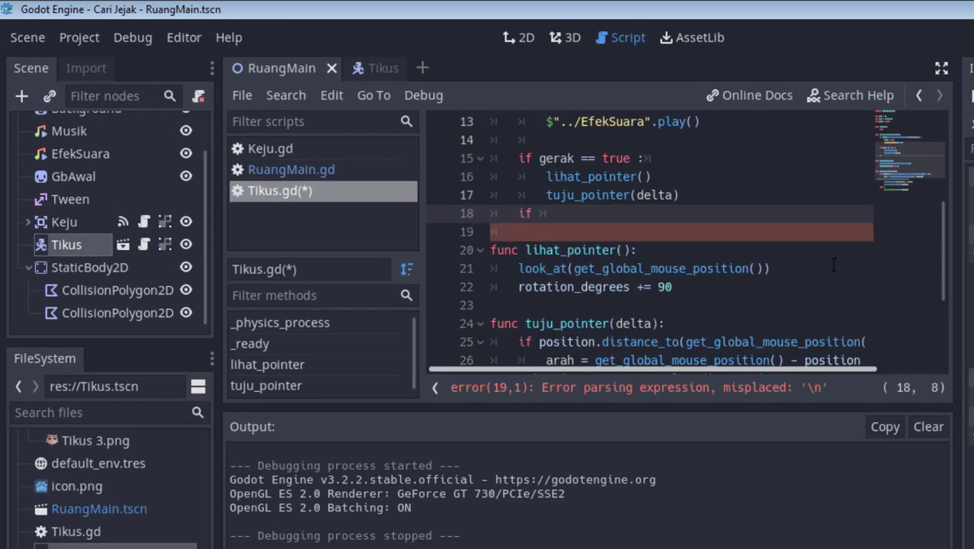
{"action": "type", "text": "get"}
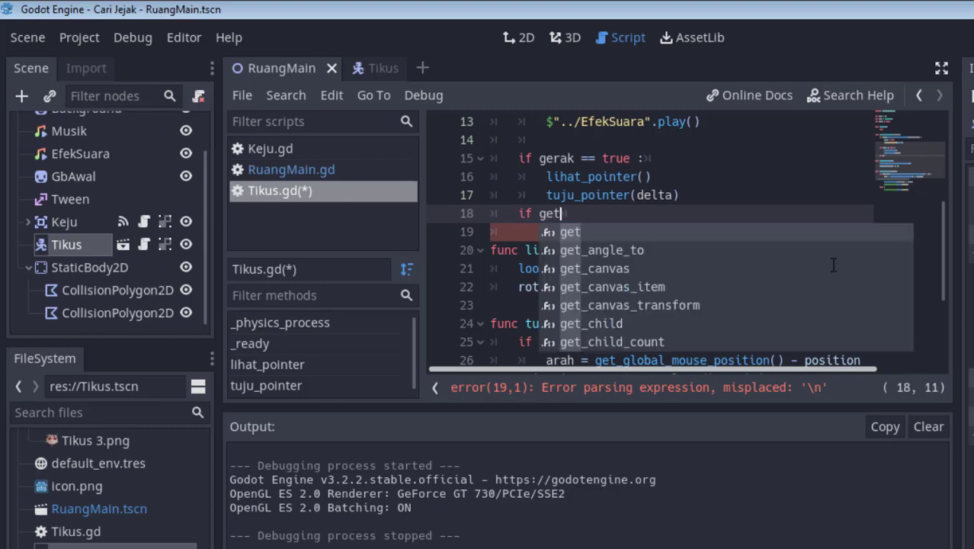
{"action": "type", "text": "_"}
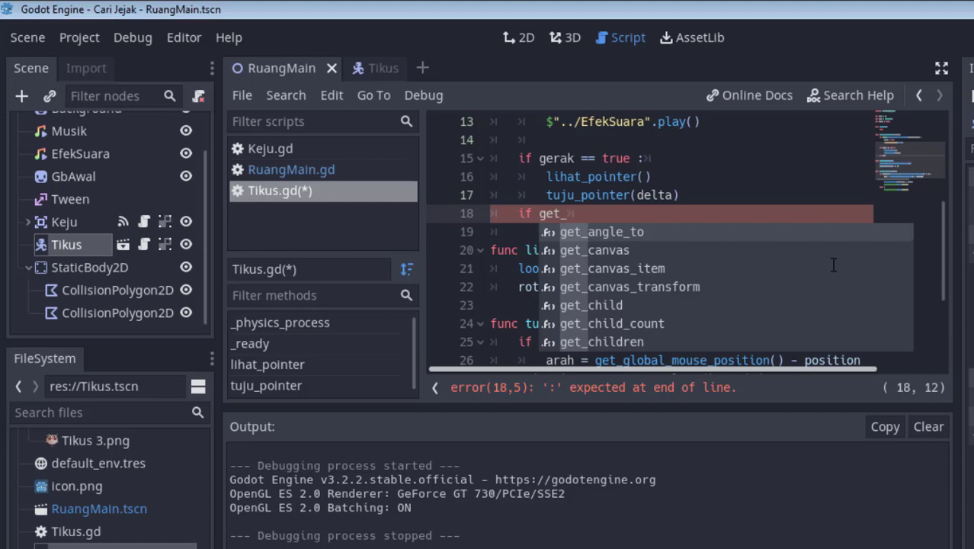
{"action": "type", "text": "slide"}
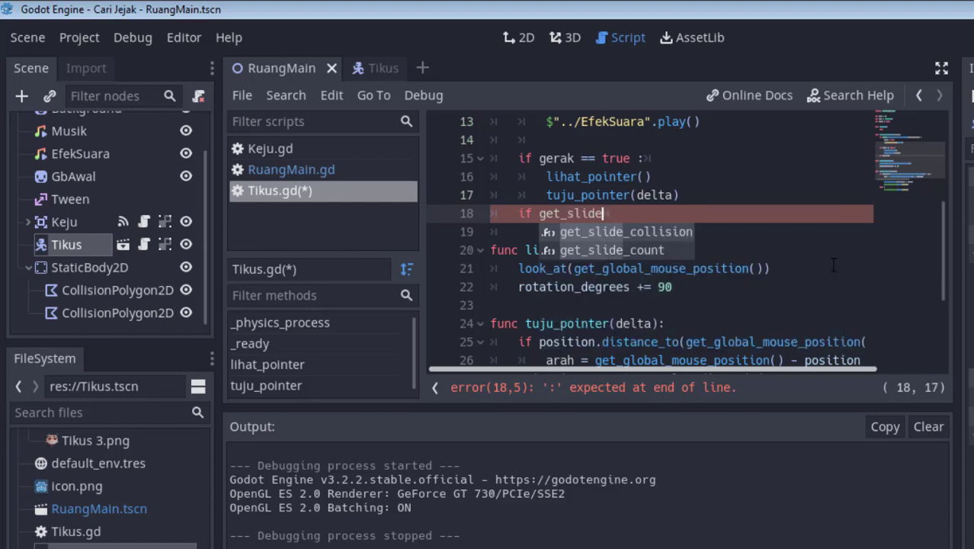
{"action": "key", "text": "Return"}
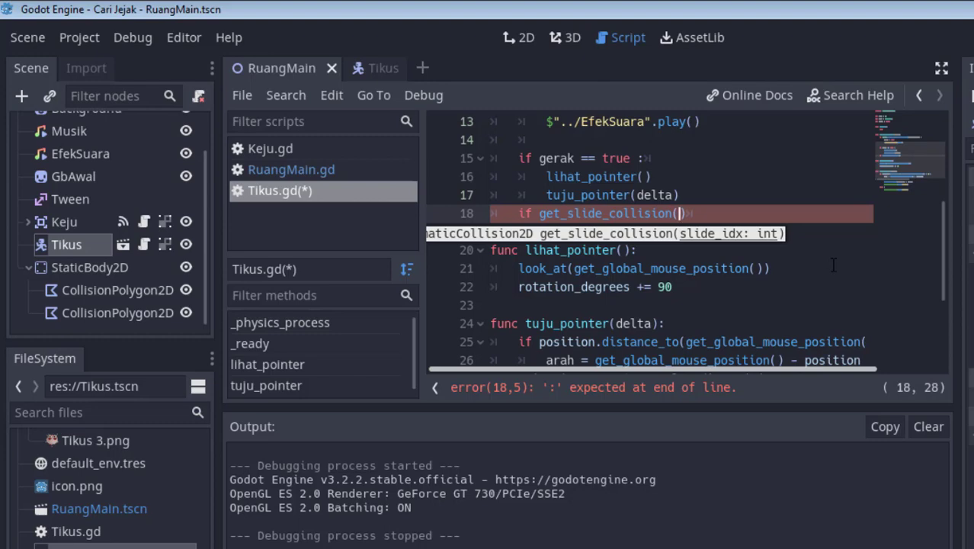
{"action": "type", "text": "1"}
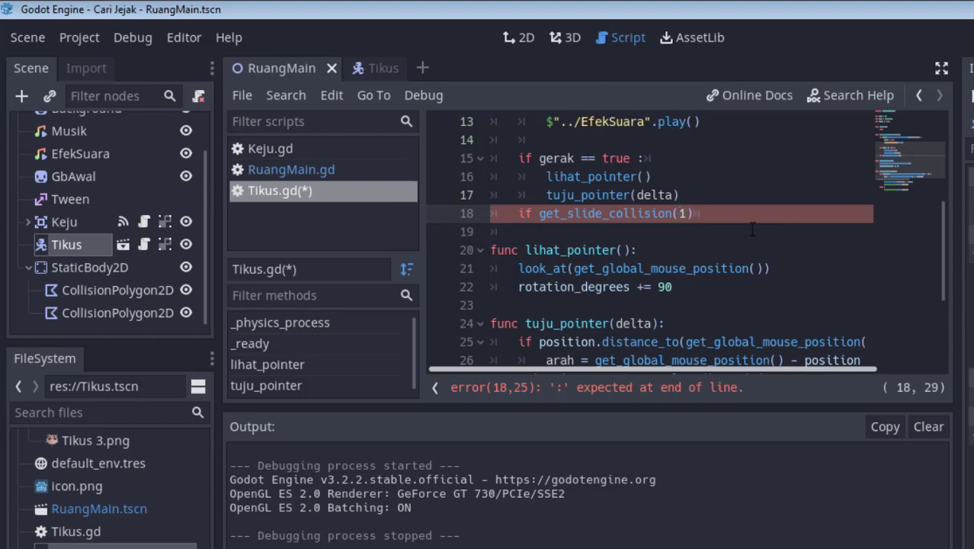
{"action": "left_click", "coordinate": [720, 213]}
{"action": "type", "text": ":"}
{"action": "key", "text": "Return"}
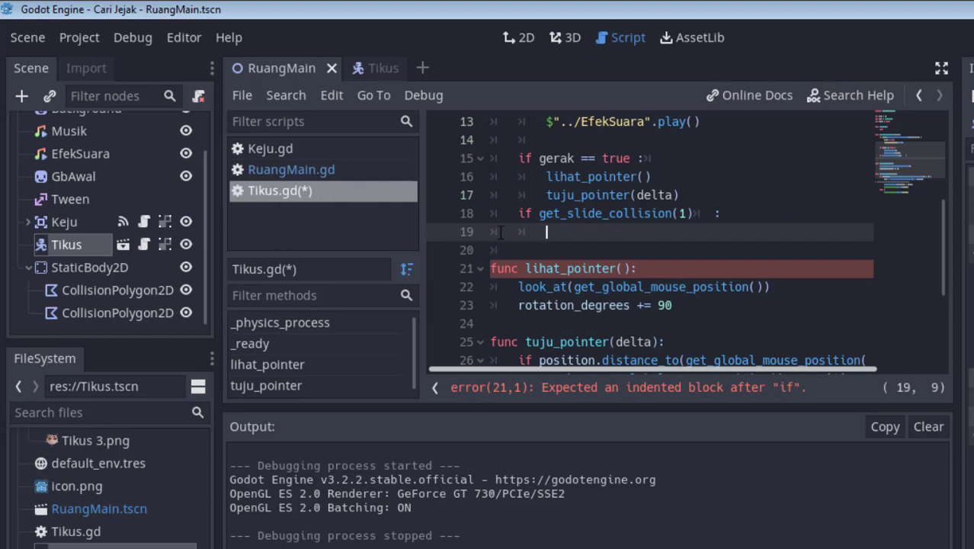
Step: Inside the if block, add $Suara.play() via autocomplete
{"action": "type", "text": "$"}
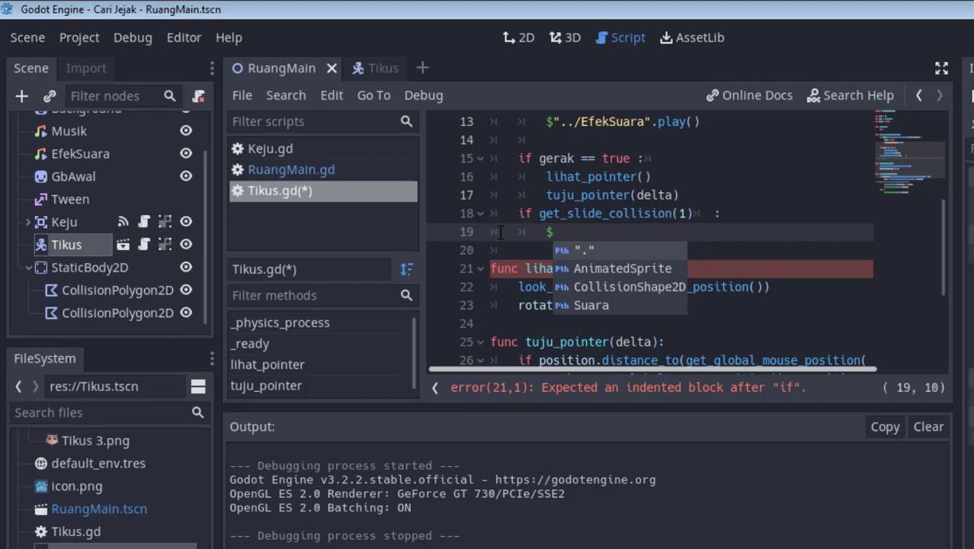
{"action": "key", "text": "Down"}
{"action": "key", "text": "Down"}
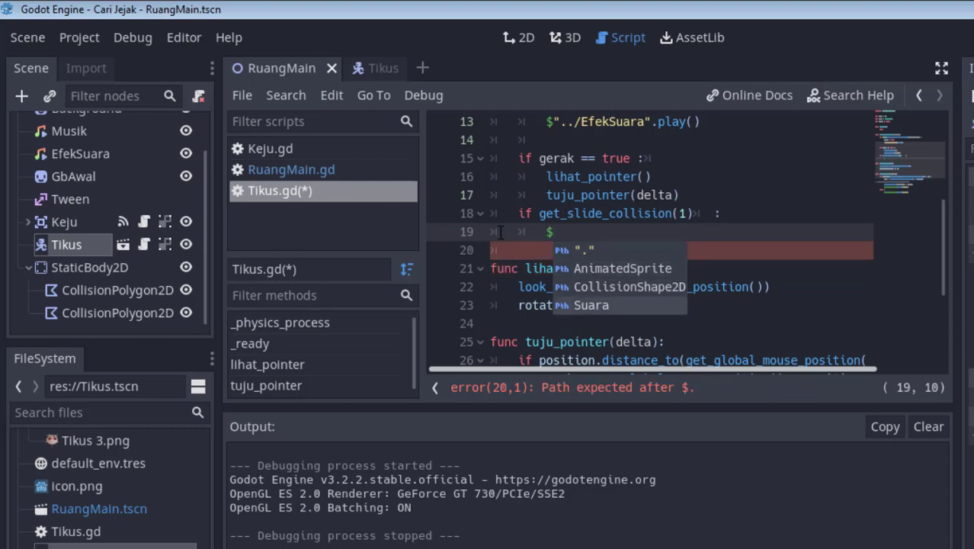
{"action": "key", "text": "Return"}
{"action": "type", "text": "."}
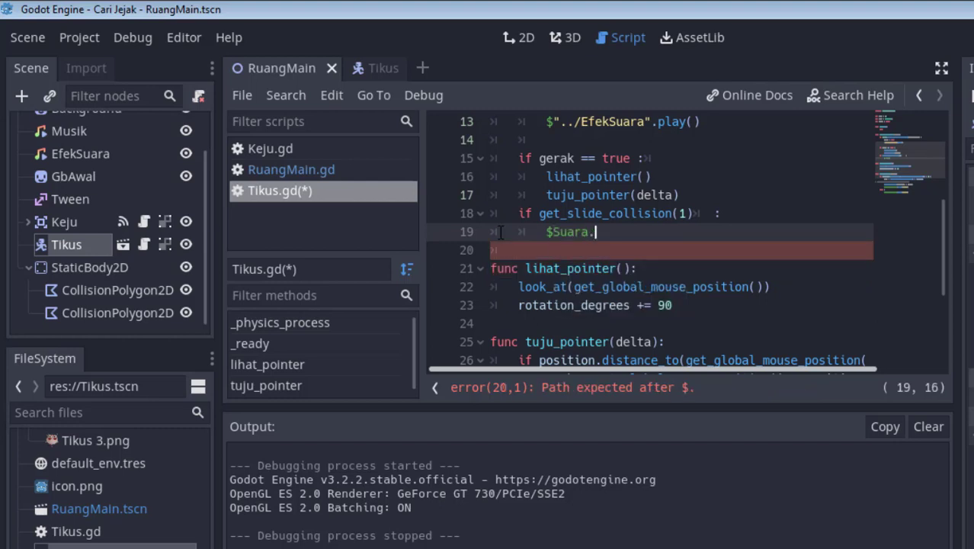
{"action": "type", "text": "pla"}
{"action": "key", "text": "Return"}
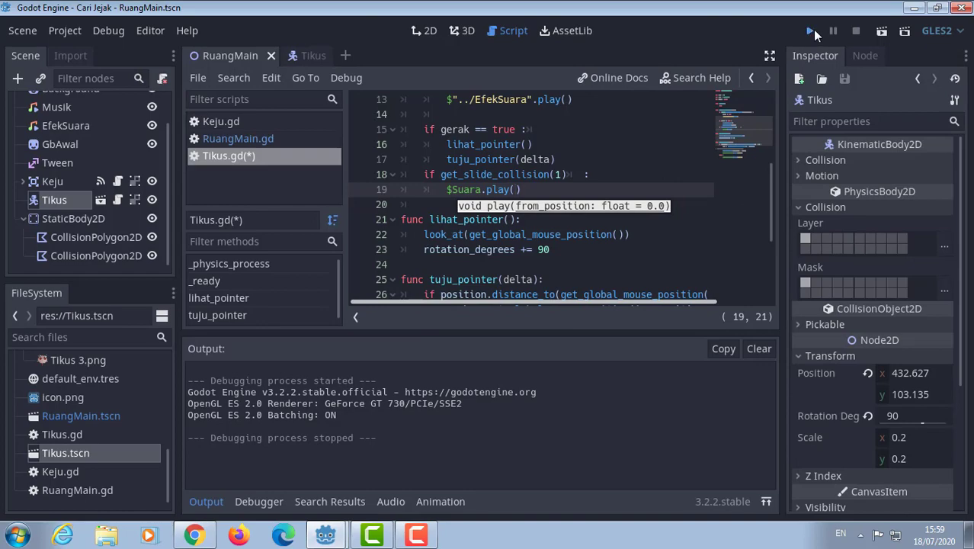
Step: Run the game, guide the mouse through the maze to the cheese, then close it
{"action": "left_click", "coordinate": [811, 31]}
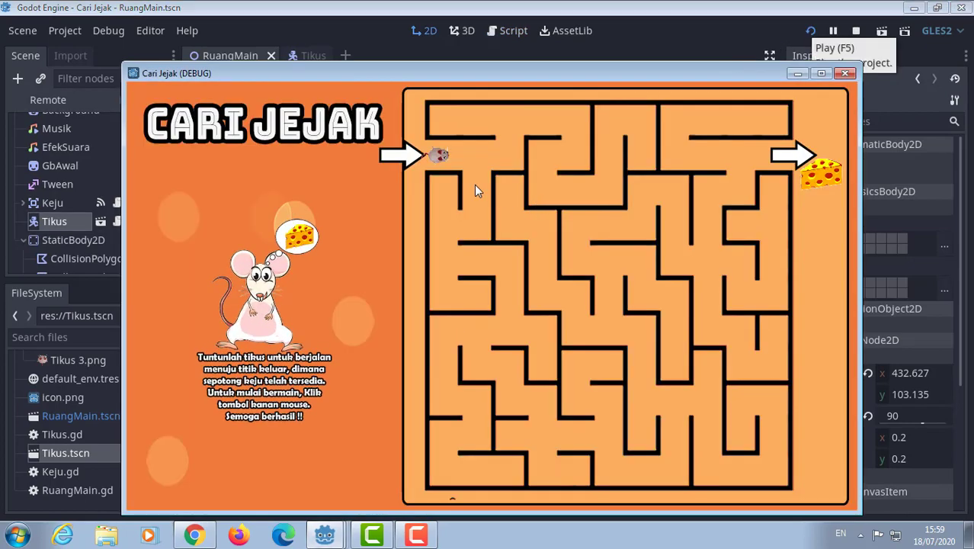
{"action": "right_click", "coordinate": [471, 157]}
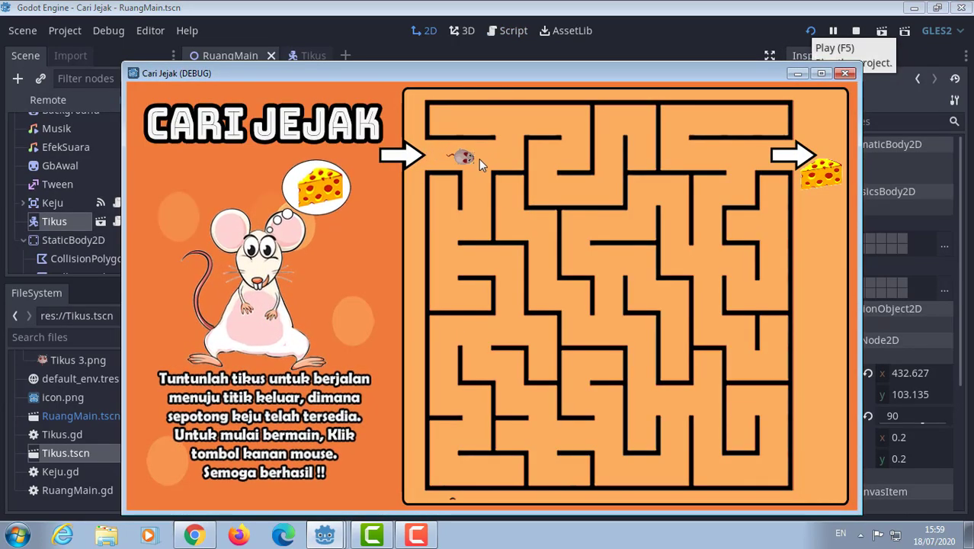
{"action": "mouse_move", "coordinate": [478, 158]}
{"action": "right_mouse_down"}
{"action": "mouse_move", "coordinate": [461, 248]}
{"action": "mouse_move", "coordinate": [471, 246]}
{"action": "mouse_move", "coordinate": [429, 232]}
{"action": "mouse_move", "coordinate": [513, 274]}
{"action": "mouse_move", "coordinate": [516, 302]}
{"action": "mouse_move", "coordinate": [483, 343]}
{"action": "mouse_move", "coordinate": [495, 379]}
{"action": "mouse_move", "coordinate": [555, 411]}
{"action": "mouse_move", "coordinate": [566, 440]}
{"action": "mouse_move", "coordinate": [620, 452]}
{"action": "mouse_move", "coordinate": [690, 452]}
{"action": "mouse_move", "coordinate": [619, 343]}
{"action": "mouse_move", "coordinate": [610, 254]}
{"action": "mouse_move", "coordinate": [637, 218]}
{"action": "mouse_move", "coordinate": [704, 212]}
{"action": "mouse_move", "coordinate": [724, 266]}
{"action": "mouse_move", "coordinate": [753, 179]}
{"action": "mouse_move", "coordinate": [832, 207]}
{"action": "right_mouse_up"}
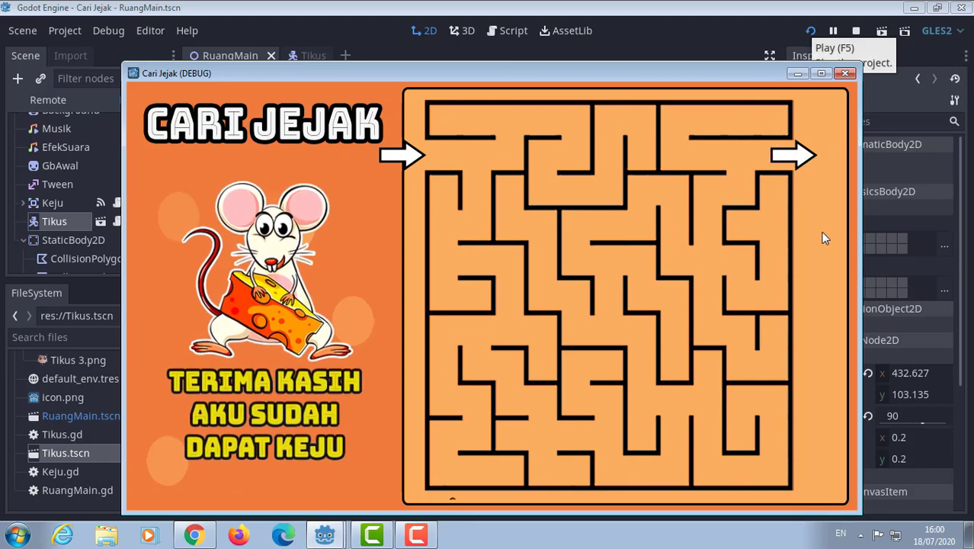
{"action": "left_click", "coordinate": [844, 74]}
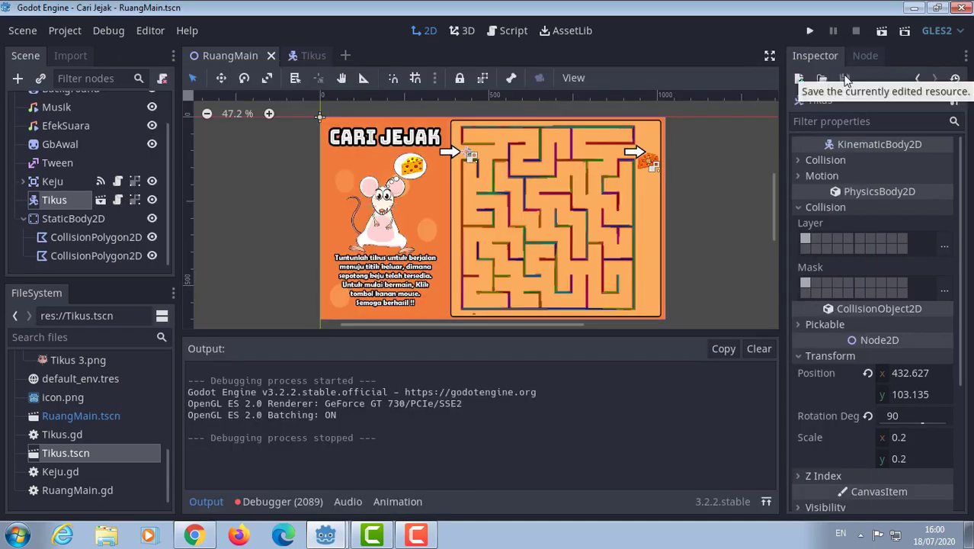